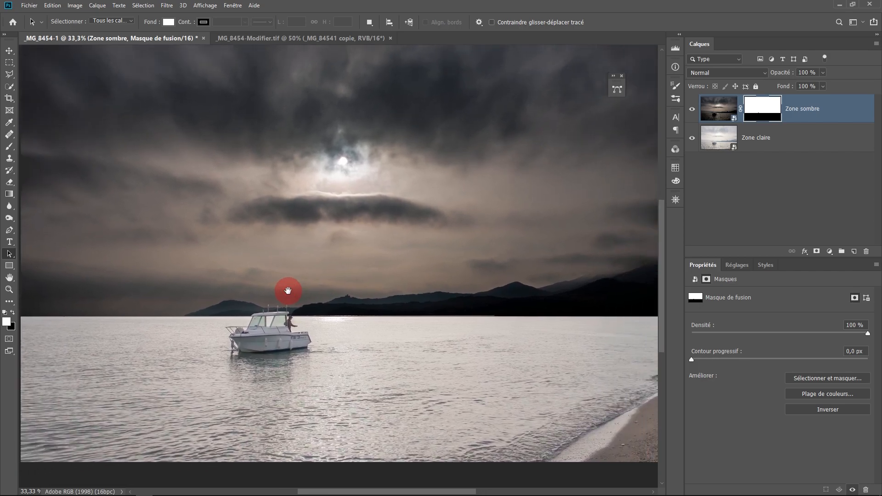
Start a Color Range selection on the seascape photo for dark tones (Tons foncés), with Tolérance and Gamme at 0.
{"action": "key", "text": "ctrl+minus"}
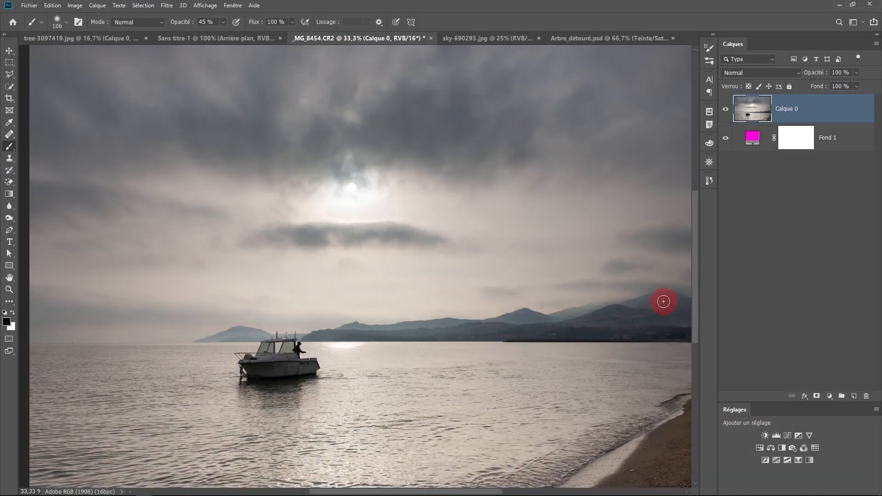
{"action": "left_click_drag", "start_coordinate": [663, 301], "coordinate": [598, 284]}
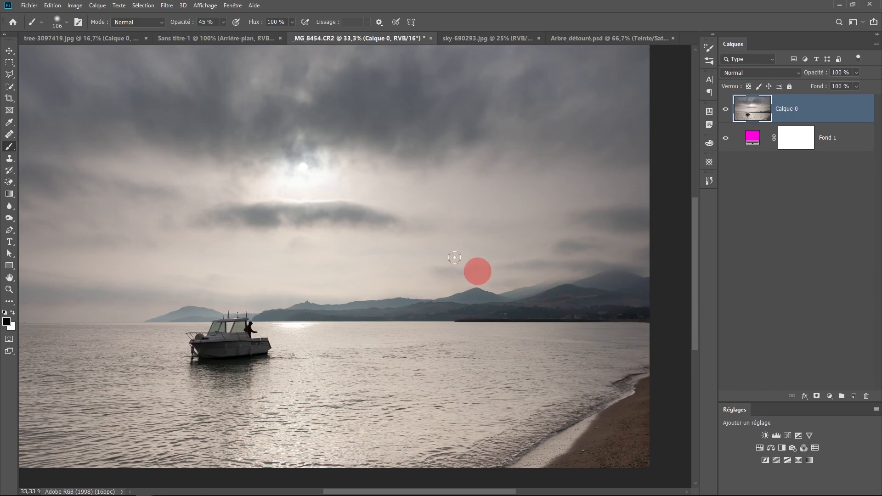
{"action": "left_click", "coordinate": [149, 7]}
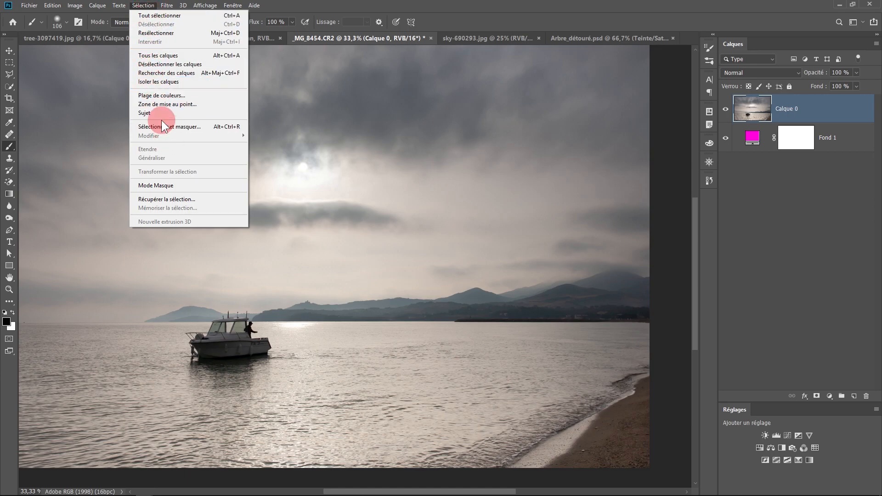
{"action": "left_click", "coordinate": [161, 95]}
{"action": "left_click", "coordinate": [703, 85]}
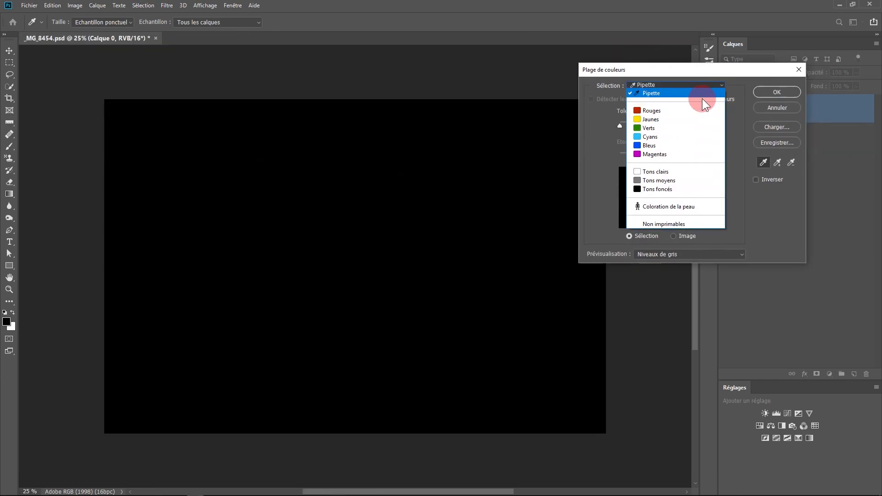
{"action": "left_click", "coordinate": [685, 188]}
{"action": "left_click_drag", "start_coordinate": [639, 125], "coordinate": [611, 129]}
{"action": "left_click_drag", "start_coordinate": [636, 159], "coordinate": [610, 159]}
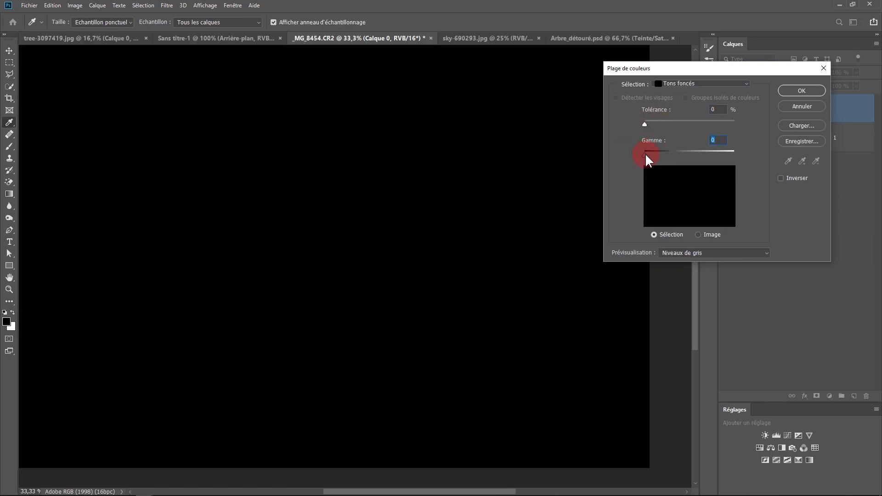
Try Gamme at 141, and settle on Gamme 53 with a Tolérance of 44% for the dark-tones selection.
{"action": "left_click_drag", "start_coordinate": [646, 154], "coordinate": [695, 165]}
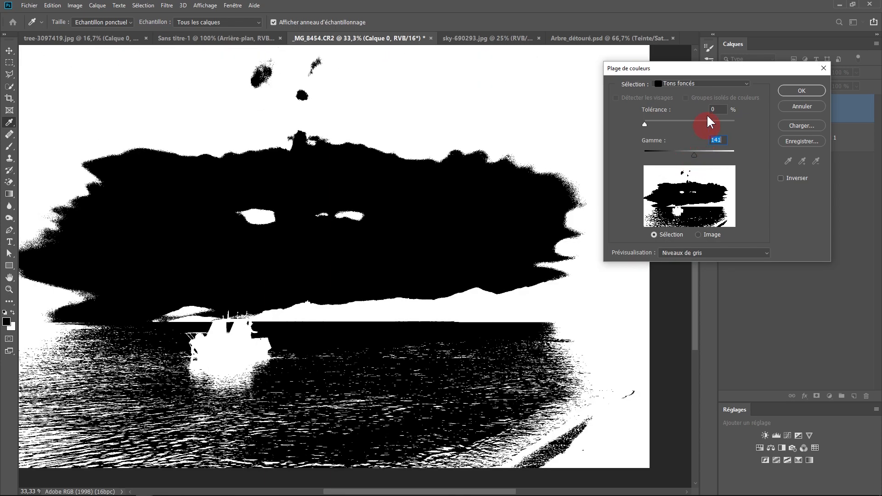
{"action": "left_click_drag", "start_coordinate": [701, 72], "coordinate": [744, 72]}
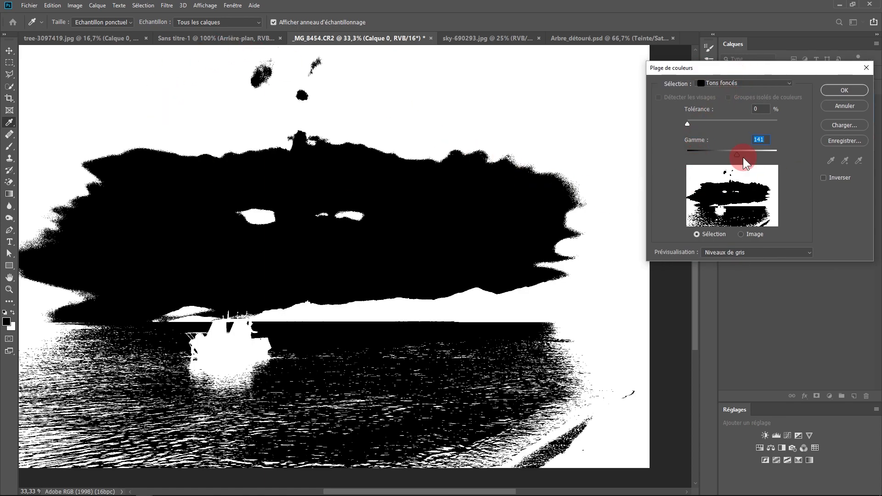
{"action": "left_click_drag", "start_coordinate": [738, 155], "coordinate": [705, 154]}
{"action": "left_click_drag", "start_coordinate": [690, 123], "coordinate": [726, 117]}
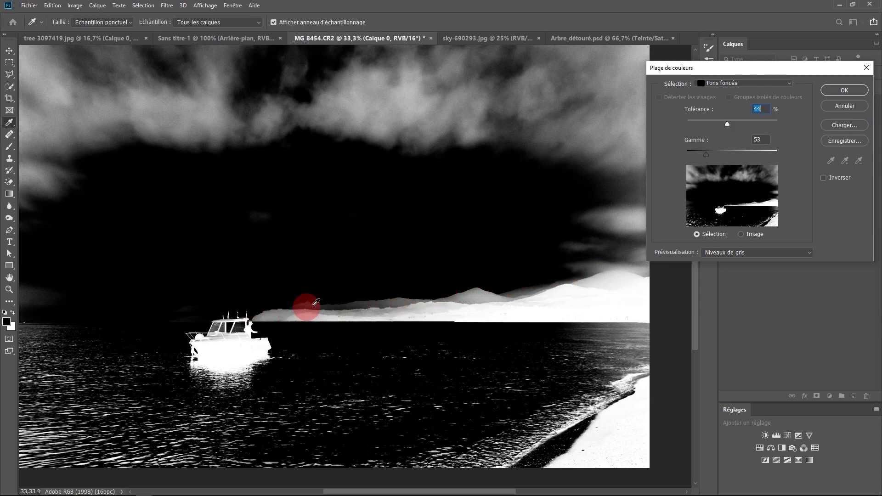
Set the preview to Sans, examine where the distant mountains meet the sky, and restore the Niveaux de gris preview.
{"action": "left_click", "coordinate": [726, 248]}
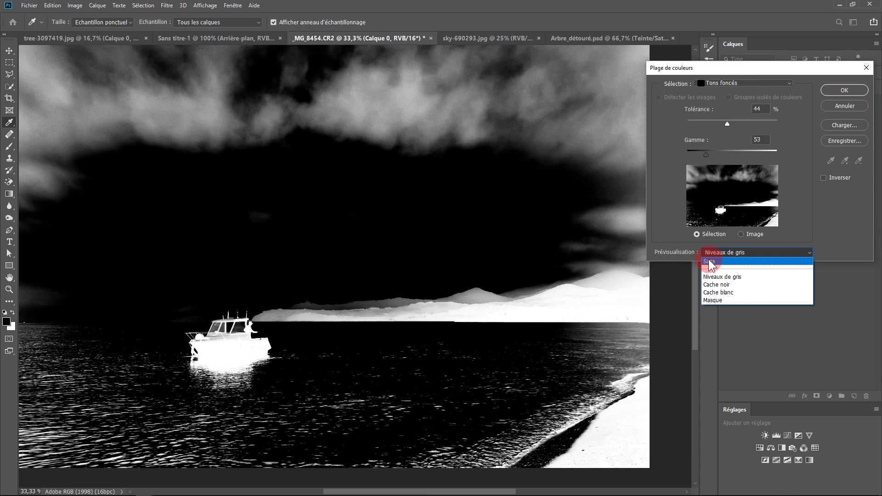
{"action": "left_click", "coordinate": [710, 262]}
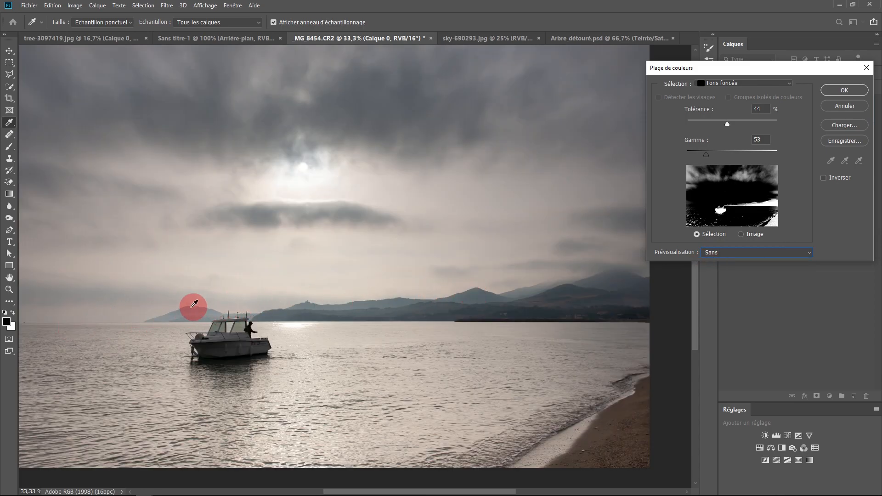
{"action": "scroll", "coordinate": [194, 309], "scroll_direction": "up", "scroll_amount": 5}
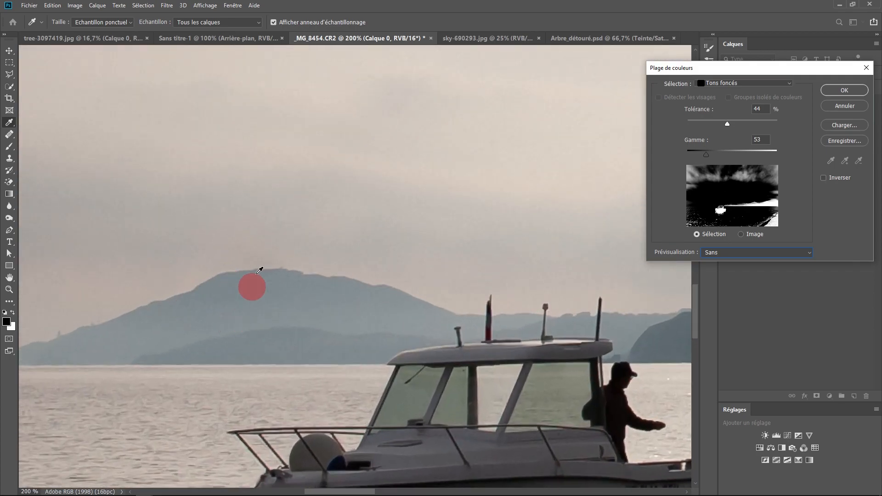
{"action": "left_click_drag", "start_coordinate": [403, 308], "coordinate": [239, 313]}
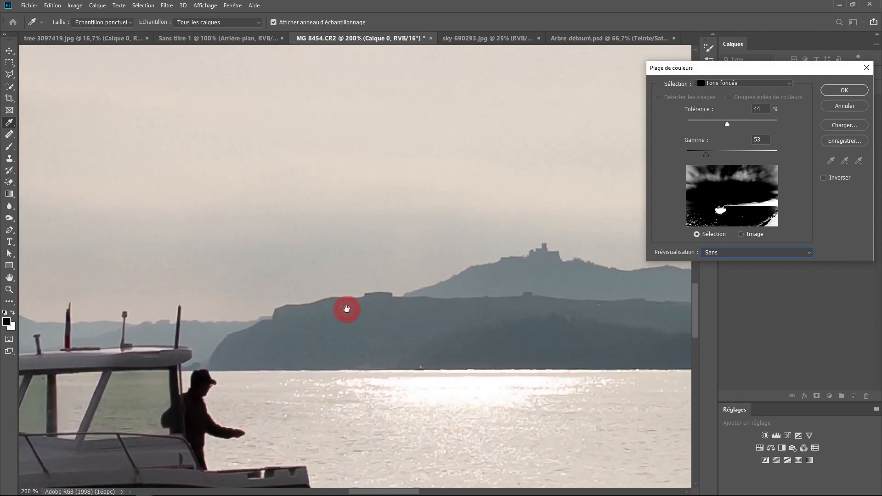
{"action": "left_click_drag", "start_coordinate": [404, 319], "coordinate": [258, 332]}
{"action": "left_click_drag", "start_coordinate": [588, 354], "coordinate": [221, 353]}
{"action": "left_click_drag", "start_coordinate": [588, 317], "coordinate": [235, 317]}
{"action": "left_click_drag", "start_coordinate": [587, 285], "coordinate": [378, 317]}
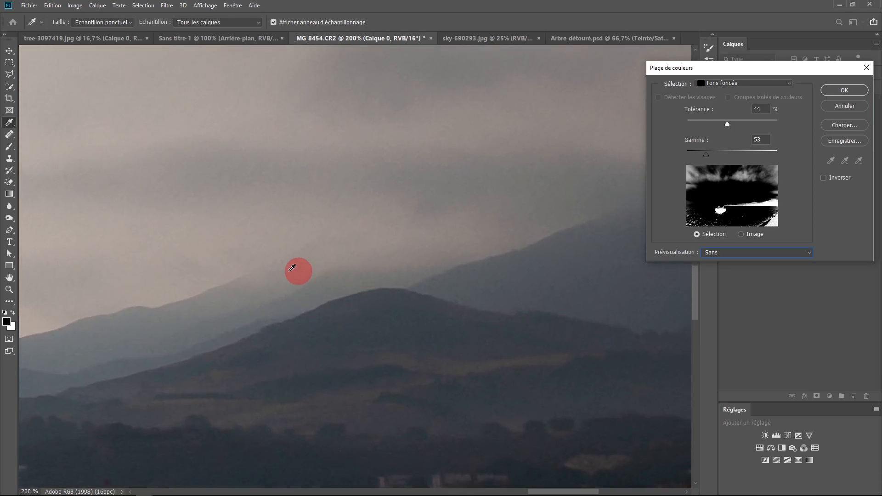
{"action": "left_click_drag", "start_coordinate": [502, 256], "coordinate": [291, 299]}
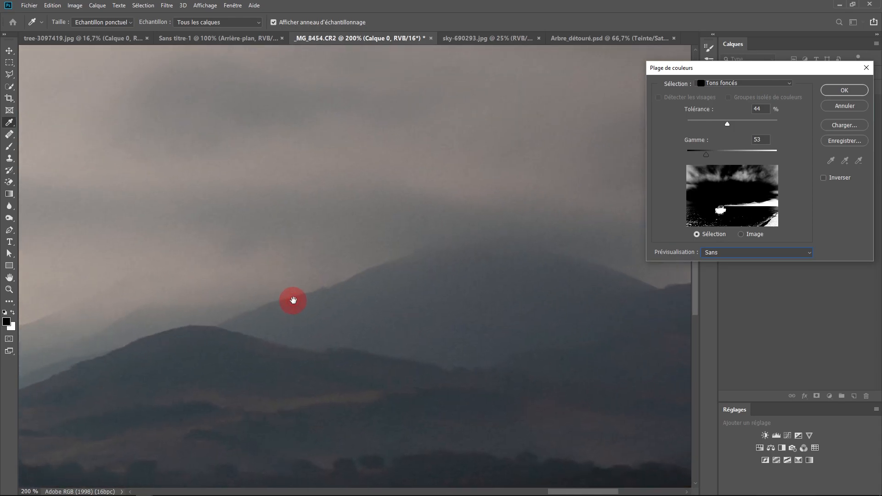
{"action": "left_click", "coordinate": [310, 279], "text": "alt"}
{"action": "left_click", "coordinate": [310, 280], "text": "alt"}
{"action": "left_click", "coordinate": [305, 291], "text": "alt"}
{"action": "left_click_drag", "start_coordinate": [305, 292], "coordinate": [450, 269]}
{"action": "left_click", "coordinate": [370, 306], "text": "alt"}
{"action": "left_click_drag", "start_coordinate": [324, 315], "coordinate": [688, 328]}
{"action": "left_click", "coordinate": [736, 252]}
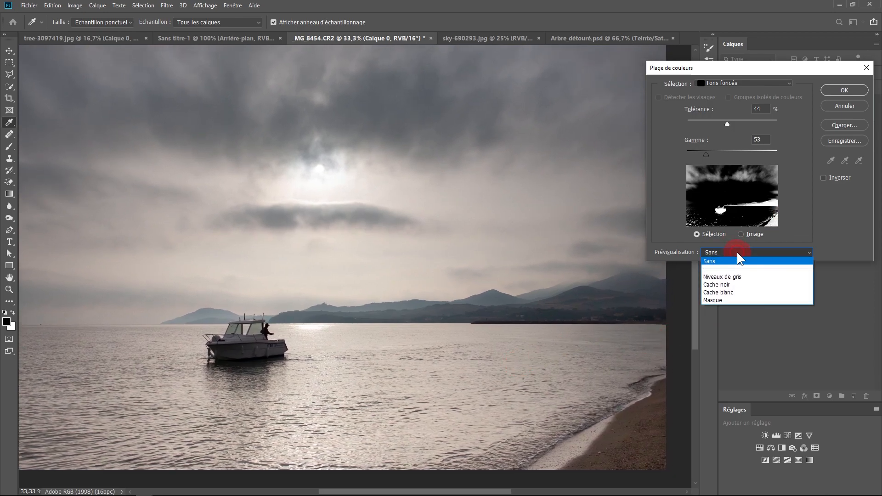
{"action": "left_click", "coordinate": [725, 276]}
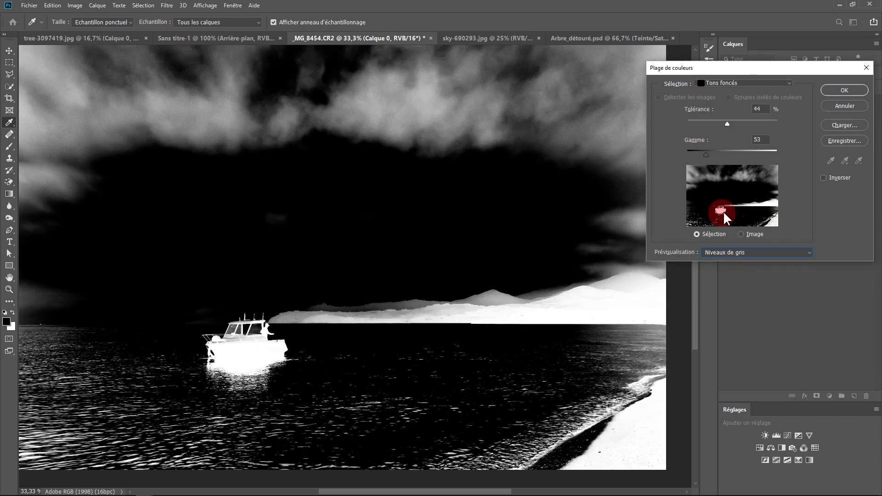
Try a softer dark-tones selection by raising Tolérance to 89% and lowering Gamme to 9.
{"action": "left_click_drag", "start_coordinate": [726, 124], "coordinate": [744, 123]}
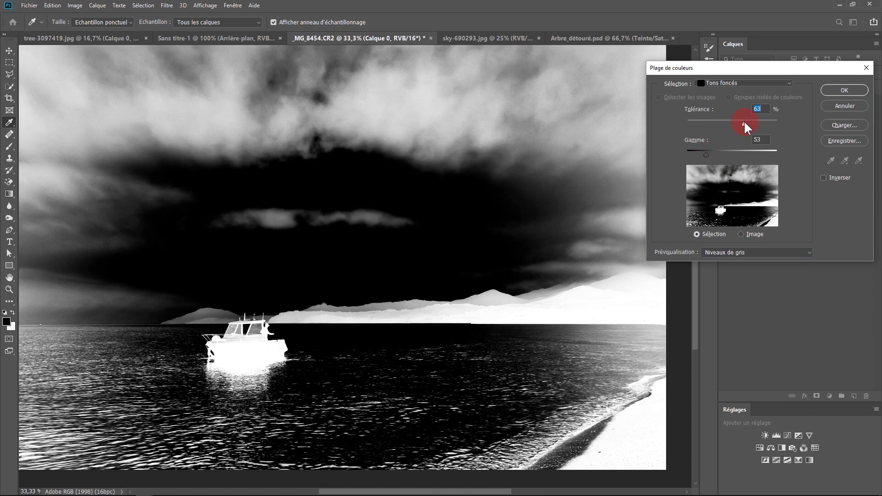
{"action": "left_click_drag", "start_coordinate": [705, 155], "coordinate": [698, 156]}
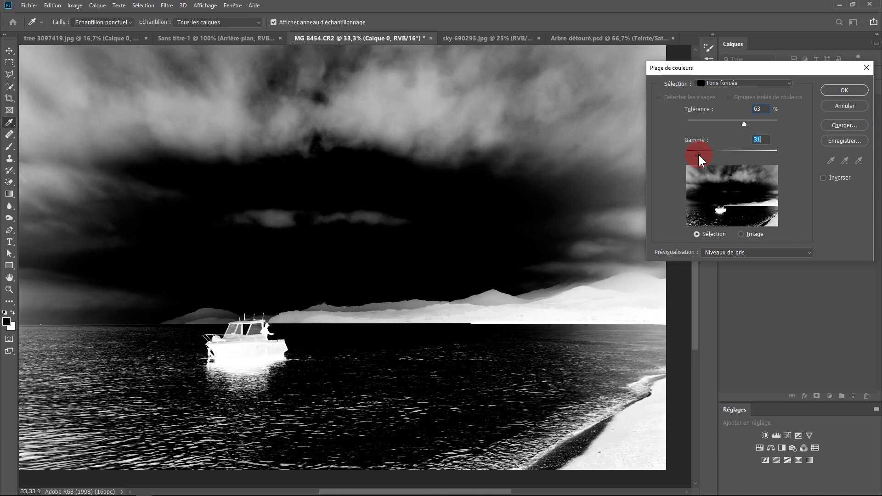
{"action": "left_click_drag", "start_coordinate": [746, 122], "coordinate": [757, 125]}
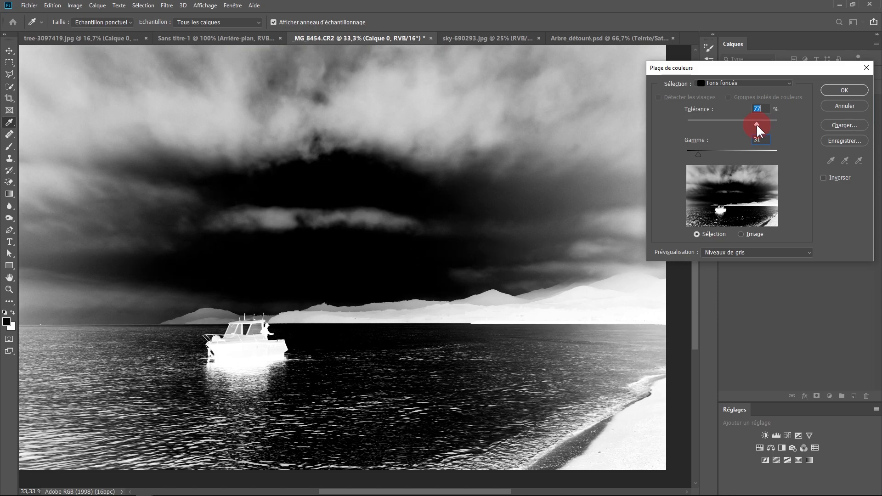
{"action": "left_click_drag", "start_coordinate": [757, 126], "coordinate": [767, 125]}
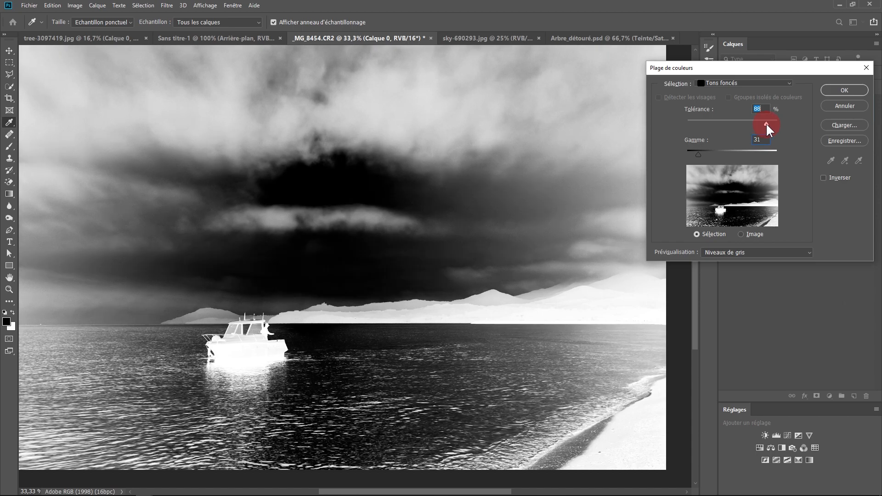
{"action": "left_click", "coordinate": [704, 156]}
{"action": "left_click_drag", "start_coordinate": [699, 152], "coordinate": [688, 151]}
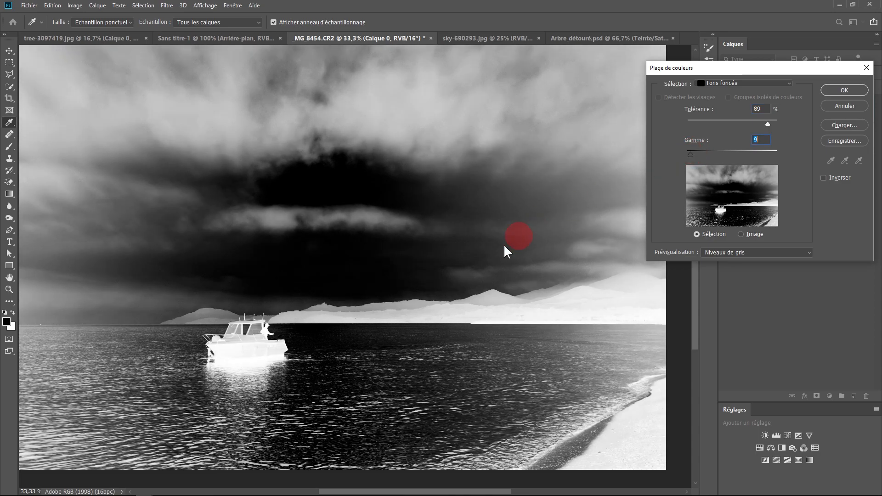
Set the Tolérance to 76% while checking the mountain ridge in the grayscale preview.
{"action": "left_click", "coordinate": [412, 282], "text": "ctrl"}
{"action": "left_click", "coordinate": [413, 283], "text": "ctrl"}
{"action": "left_click_drag", "start_coordinate": [413, 283], "coordinate": [188, 295]}
{"action": "left_click_drag", "start_coordinate": [305, 293], "coordinate": [167, 335]}
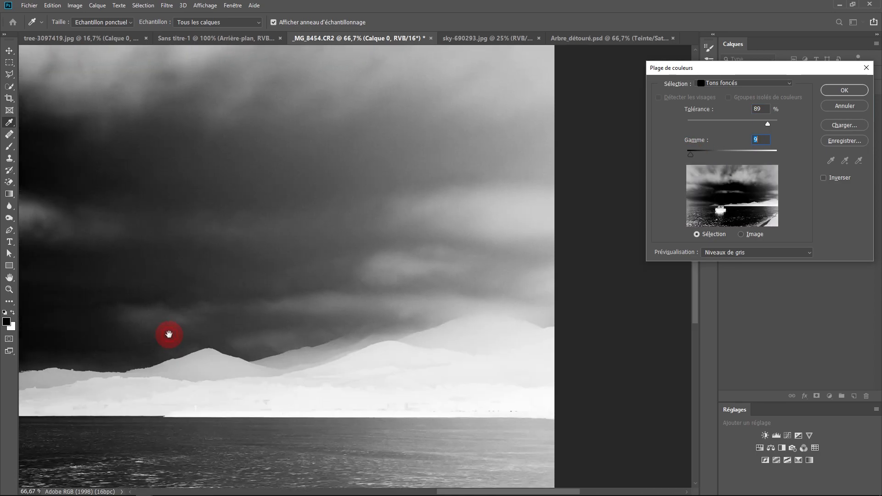
{"action": "left_click", "coordinate": [276, 334], "text": "ctrl"}
{"action": "left_click", "coordinate": [277, 334], "text": "ctrl"}
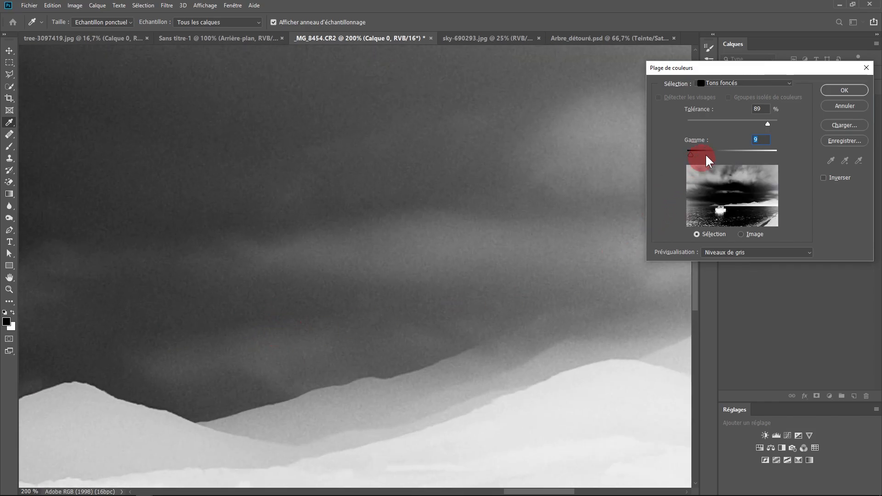
{"action": "left_click_drag", "start_coordinate": [763, 126], "coordinate": [756, 126]}
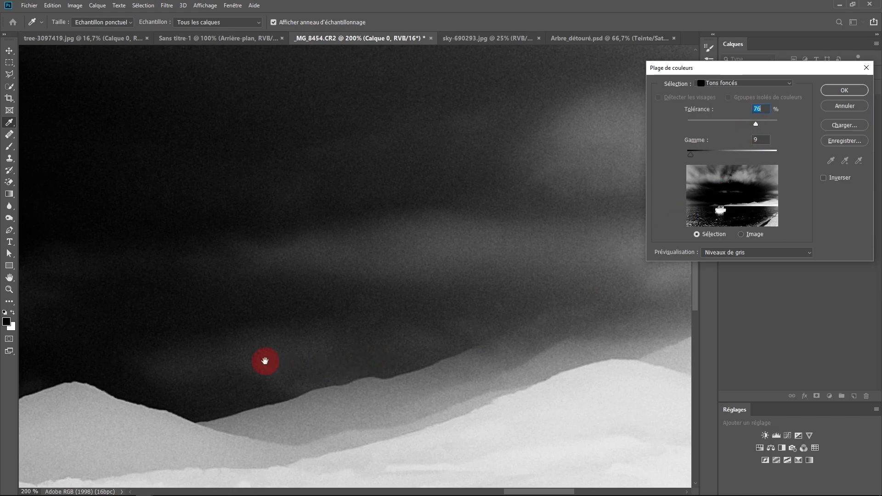
Examine the grayscale preview along the mountain ridge and around the boat's cabin and antennas.
{"action": "left_click_drag", "start_coordinate": [266, 360], "coordinate": [416, 309]}
{"action": "left_click_drag", "start_coordinate": [263, 341], "coordinate": [72, 405]}
{"action": "mouse_move", "coordinate": [570, 338]}
{"action": "left_mouse_down"}
{"action": "mouse_move", "coordinate": [291, 324]}
{"action": "mouse_move", "coordinate": [309, 289]}
{"action": "mouse_move", "coordinate": [454, 332]}
{"action": "mouse_move", "coordinate": [223, 298]}
{"action": "left_mouse_up"}
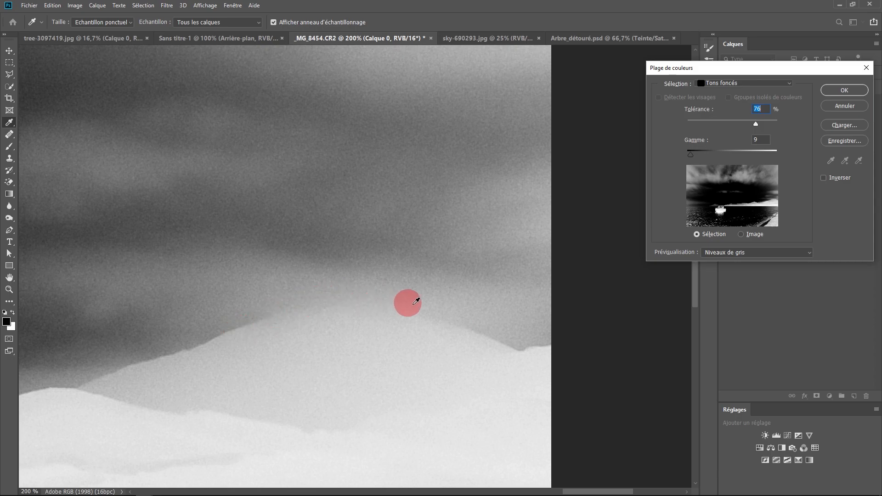
{"action": "left_click_drag", "start_coordinate": [238, 327], "coordinate": [378, 339]}
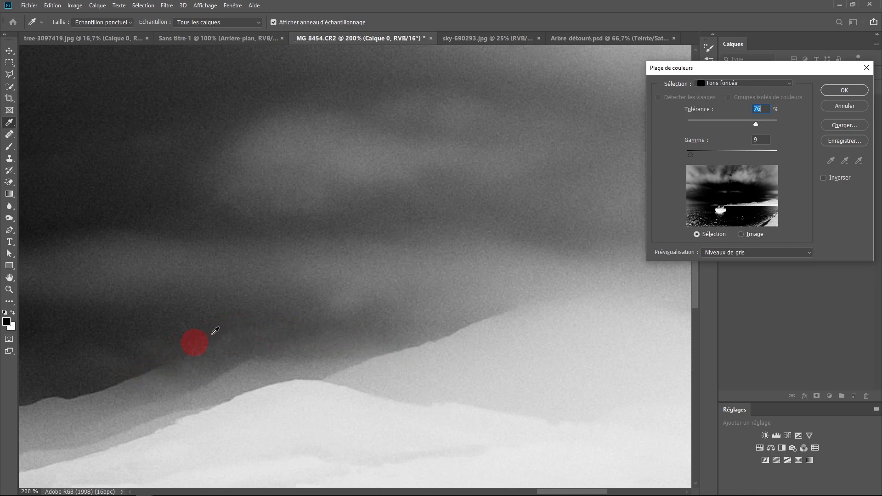
{"action": "scroll", "coordinate": [244, 343], "scroll_direction": "down", "scroll_amount": 3}
{"action": "left_click_drag", "start_coordinate": [277, 354], "coordinate": [553, 335]}
{"action": "left_click_drag", "start_coordinate": [404, 373], "coordinate": [449, 359]}
{"action": "scroll", "coordinate": [344, 361], "scroll_direction": "left", "scroll_amount": 5}
{"action": "scroll", "coordinate": [349, 358], "scroll_direction": "up", "scroll_amount": 4}
{"action": "scroll", "coordinate": [321, 344], "scroll_direction": "up", "scroll_amount": 3}
{"action": "left_click", "coordinate": [723, 185]}
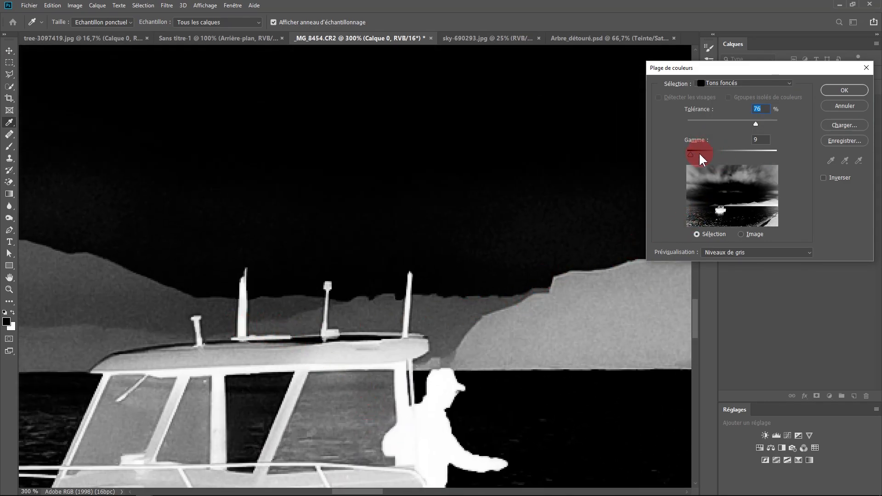
Set Gamme to 47 and check the hills and sea horizon in the grayscale preview.
{"action": "left_click_drag", "start_coordinate": [688, 154], "coordinate": [704, 152]}
{"action": "left_click", "coordinate": [469, 319], "text": "alt"}
{"action": "left_click", "coordinate": [471, 318], "text": "alt"}
{"action": "left_click_drag", "start_coordinate": [443, 321], "coordinate": [545, 330]}
{"action": "left_click", "coordinate": [304, 352], "text": "ctrl"}
{"action": "left_click_drag", "start_coordinate": [305, 354], "coordinate": [463, 346]}
{"action": "left_click", "coordinate": [441, 346], "text": "ctrl"}
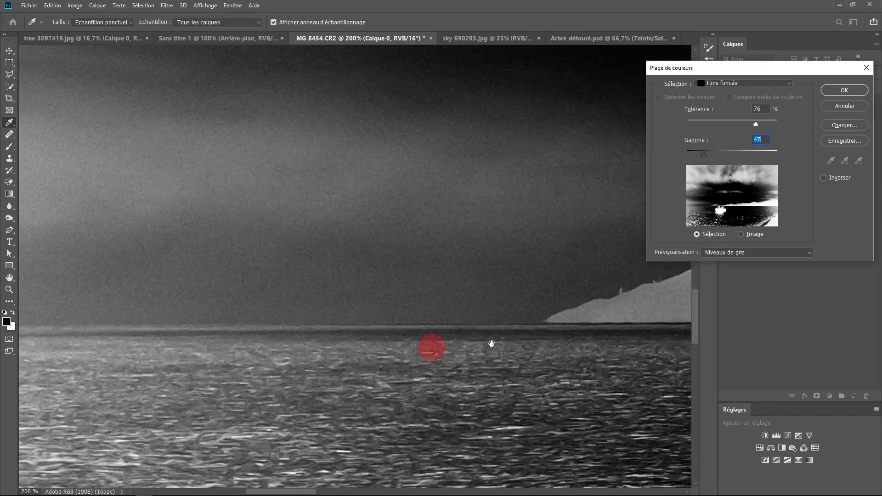
{"action": "left_click_drag", "start_coordinate": [250, 339], "coordinate": [574, 340]}
{"action": "key", "text": "ctrl+0"}
{"action": "left_click_drag", "start_coordinate": [294, 312], "coordinate": [332, 288]}
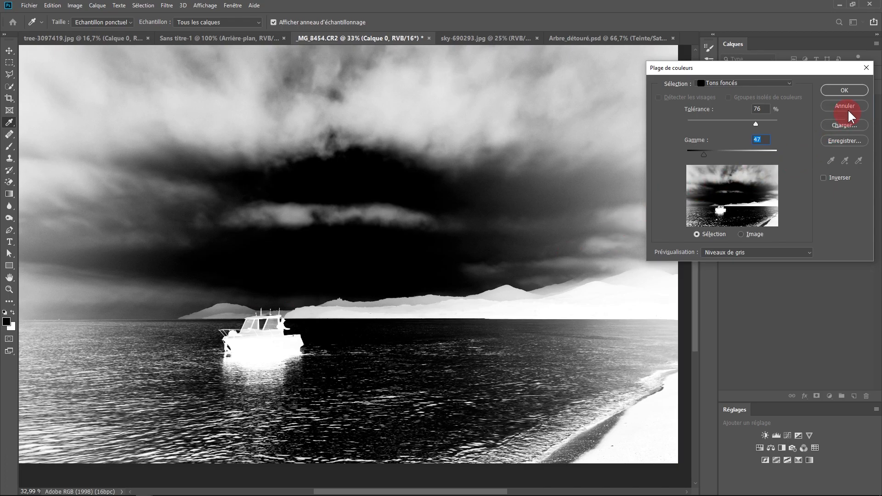
Apply the dark-tones Color Range selection and convert it into a layer mask on Calque 0.
{"action": "left_click", "coordinate": [846, 89]}
{"action": "key", "text": "b"}
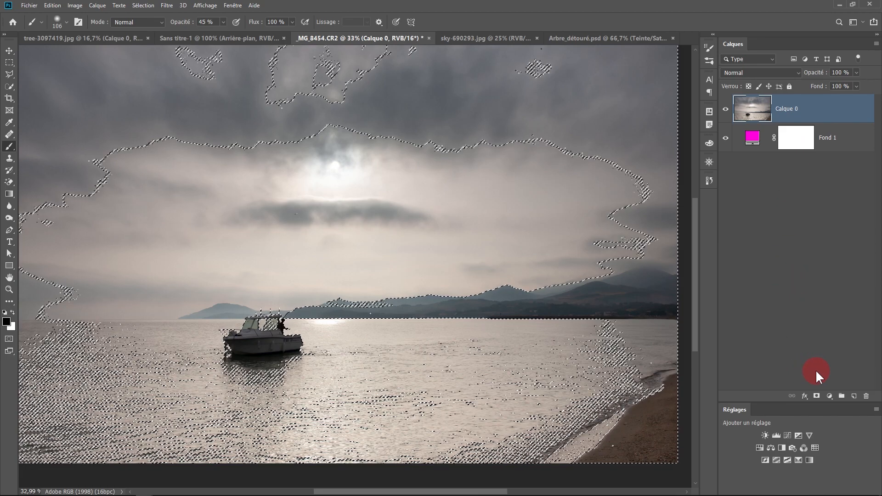
{"action": "left_click", "coordinate": [816, 396]}
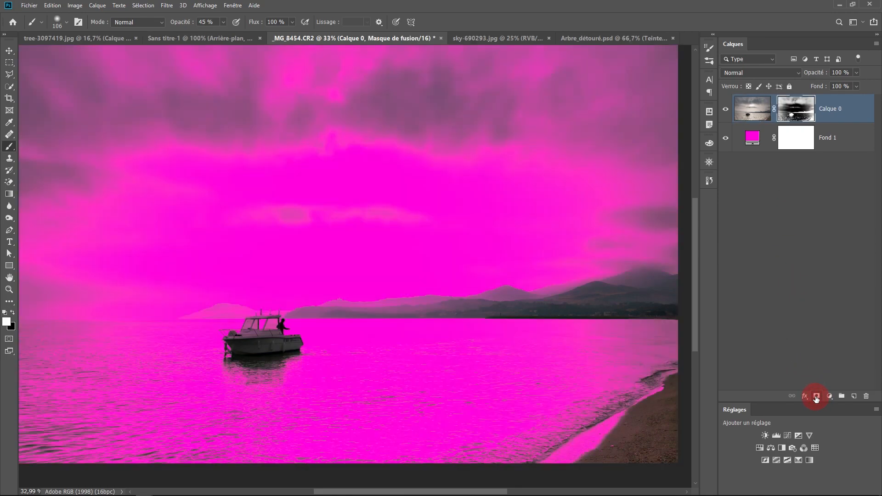
Change the solid fill colour of the Fond 1 layer from magenta to pure red.
{"action": "double_click", "coordinate": [745, 138]}
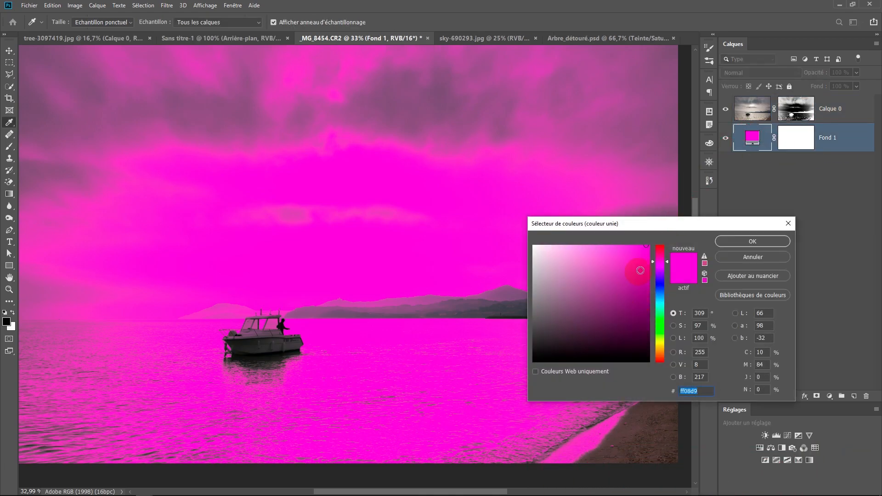
{"action": "left_click_drag", "start_coordinate": [658, 262], "coordinate": [548, 188]}
{"action": "left_click", "coordinate": [634, 209]}
Examine the cutout around the boat and hills against the red fill, and display Calque 0's mask on its own.
{"action": "left_click", "coordinate": [434, 262], "text": "ctrl"}
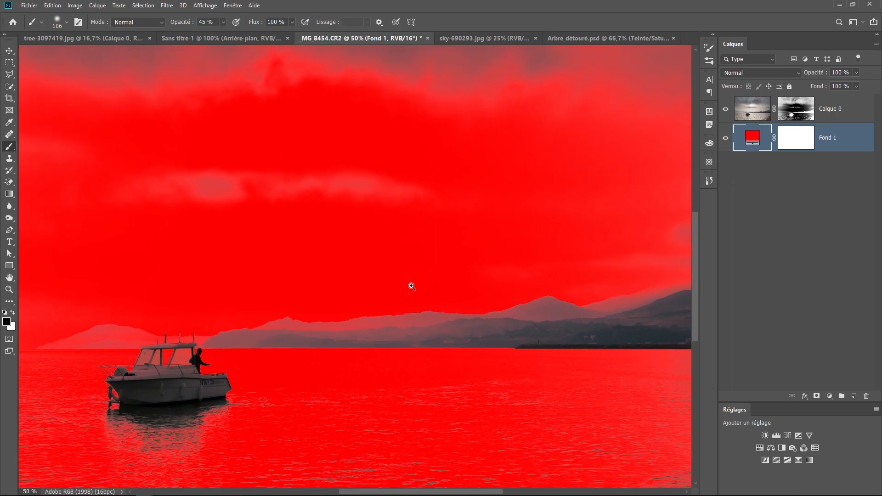
{"action": "left_click", "coordinate": [410, 286], "text": "ctrl"}
{"action": "left_click_drag", "start_coordinate": [329, 315], "coordinate": [440, 302]}
{"action": "left_click", "coordinate": [357, 317], "text": "ctrl"}
{"action": "left_click_drag", "start_coordinate": [214, 340], "coordinate": [518, 301]}
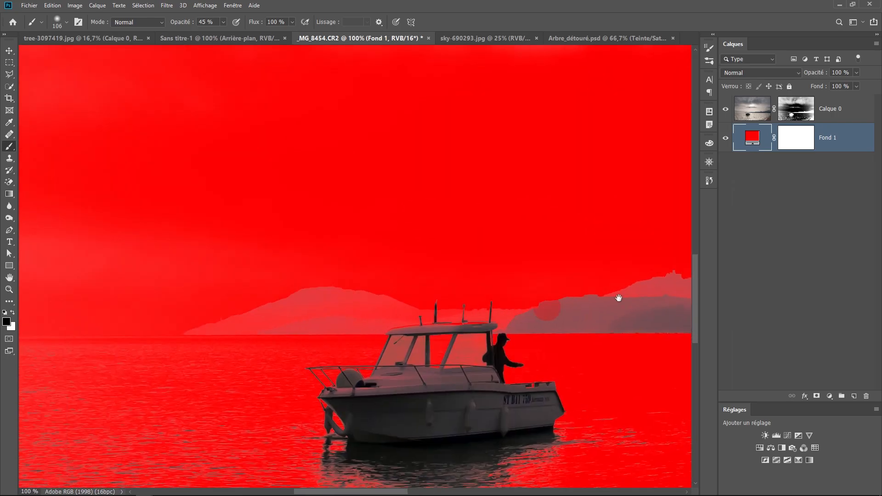
{"action": "left_click", "coordinate": [797, 113], "text": "alt"}
{"action": "left_click", "coordinate": [407, 290], "text": "ctrl"}
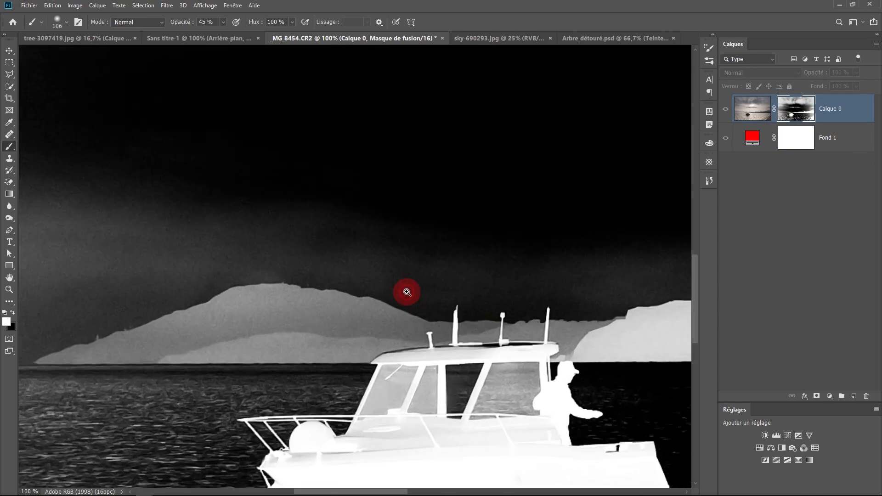
Trace the sea horizon with the Polygonal Lasso, from the photo's left border to the foot of the hill.
{"action": "left_click_drag", "start_coordinate": [372, 289], "coordinate": [513, 268]}
{"action": "left_click_drag", "start_coordinate": [307, 294], "coordinate": [426, 294]}
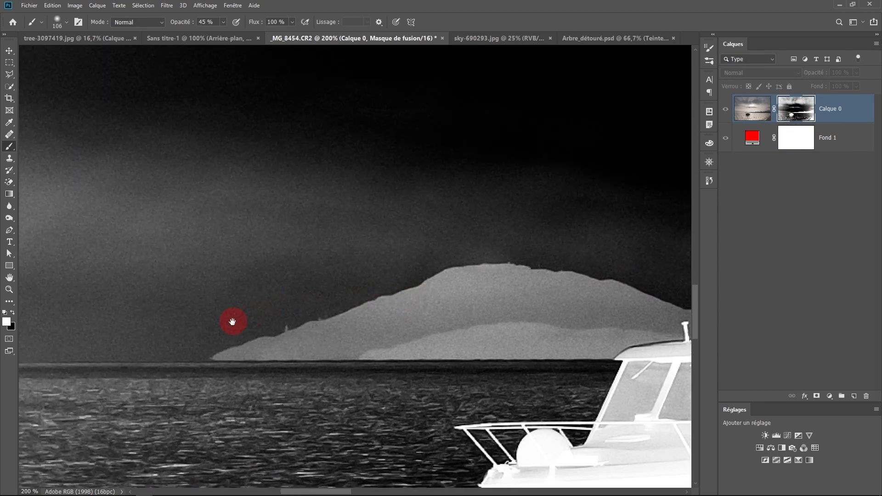
{"action": "left_click_drag", "start_coordinate": [235, 322], "coordinate": [446, 272]}
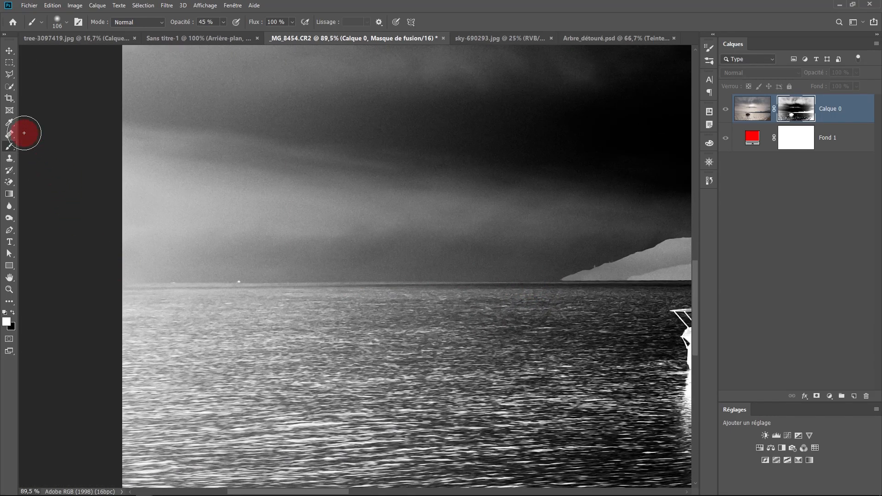
{"action": "left_click", "coordinate": [10, 74]}
{"action": "left_click", "coordinate": [7, 73]}
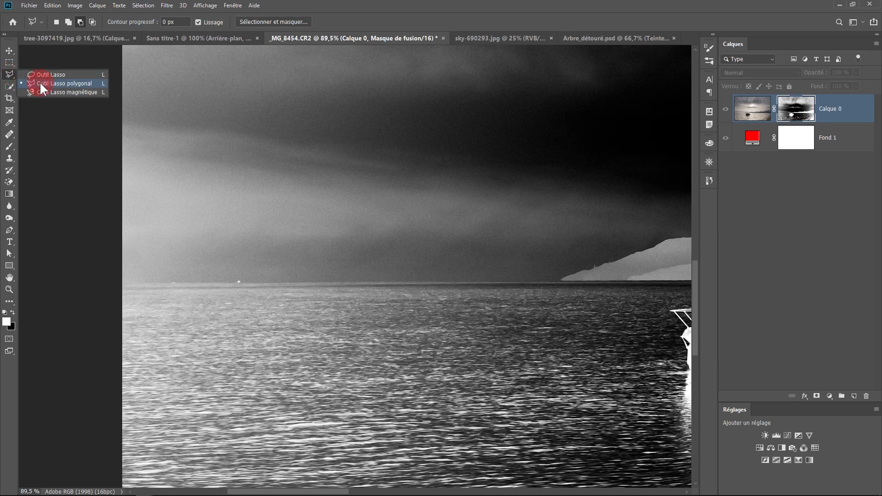
{"action": "left_click", "coordinate": [40, 83]}
{"action": "scroll", "coordinate": [153, 288], "scroll_direction": "up", "scroll_amount": 4}
{"action": "left_click_drag", "start_coordinate": [137, 285], "coordinate": [188, 282]}
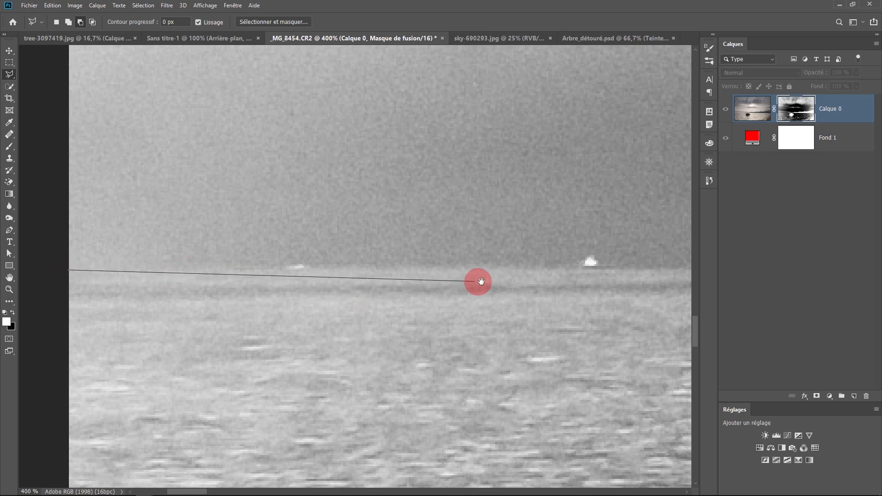
{"action": "left_click_drag", "start_coordinate": [474, 282], "coordinate": [258, 278]}
{"action": "left_click_drag", "start_coordinate": [567, 309], "coordinate": [271, 301]}
{"action": "left_click_drag", "start_coordinate": [431, 299], "coordinate": [78, 336]}
{"action": "left_click_drag", "start_coordinate": [546, 321], "coordinate": [170, 313]}
{"action": "left_click_drag", "start_coordinate": [634, 303], "coordinate": [313, 294]}
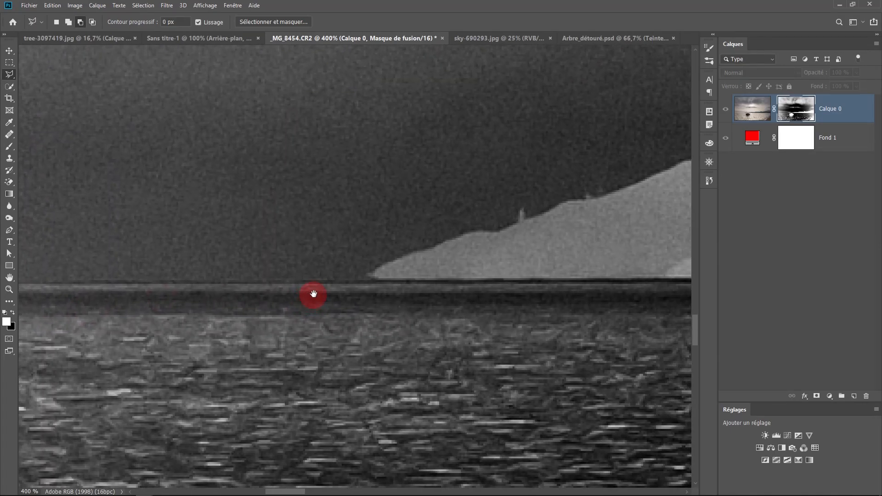
{"action": "left_click", "coordinate": [371, 275]}
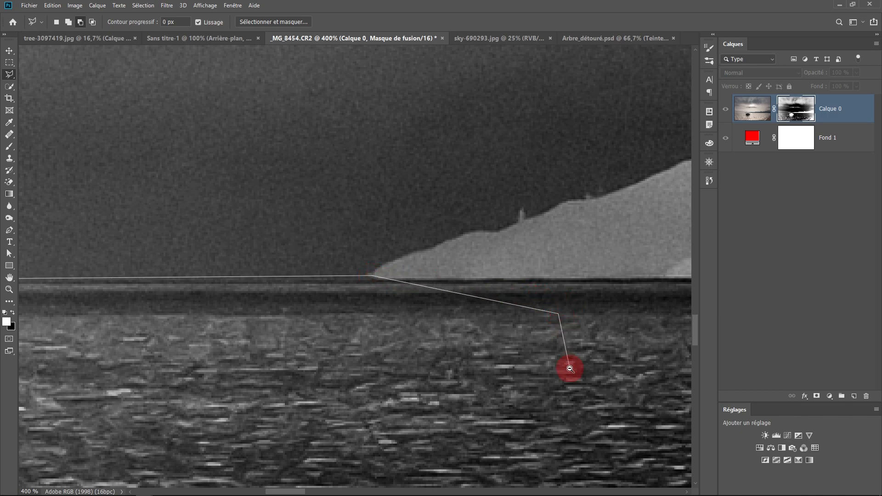
Close the lasso selection through the water beside the boat and back to the photo's left border.
{"action": "left_click", "coordinate": [569, 368], "text": "alt"}
{"action": "left_click", "coordinate": [569, 368], "text": "alt"}
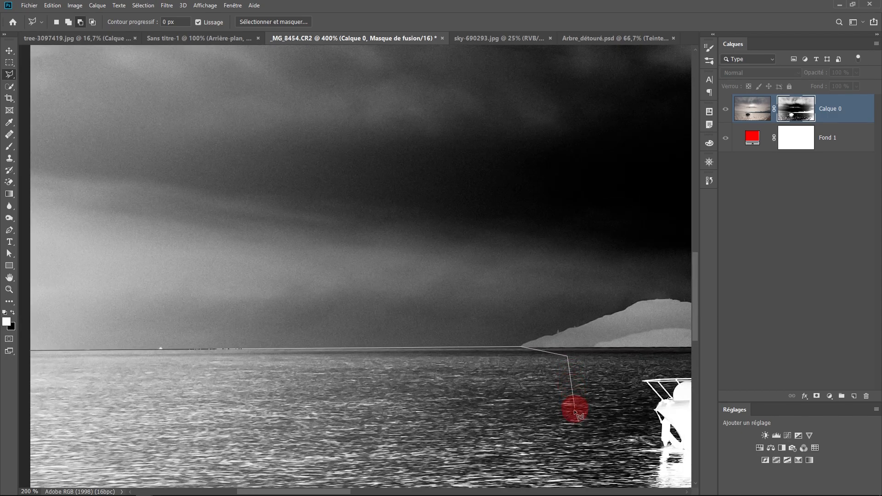
{"action": "left_click", "coordinate": [546, 457], "text": "alt"}
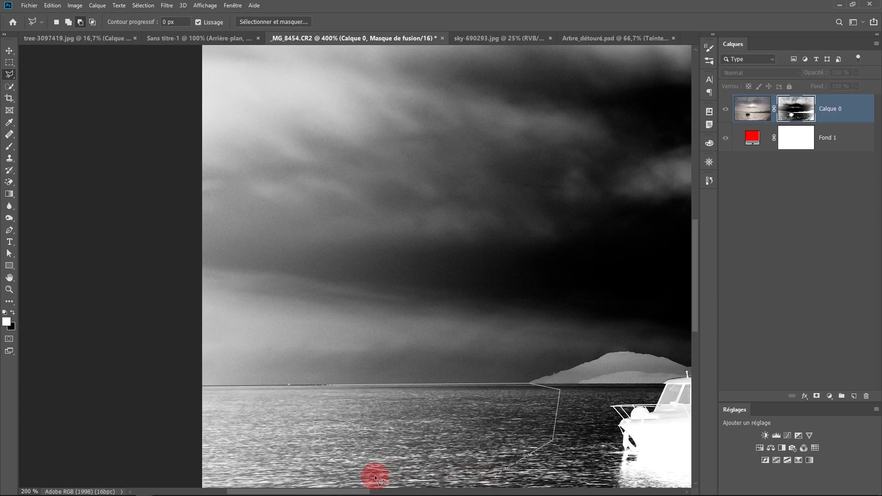
{"action": "left_click", "coordinate": [203, 384]}
{"action": "left_click_drag", "start_coordinate": [191, 380], "coordinate": [151, 263]}
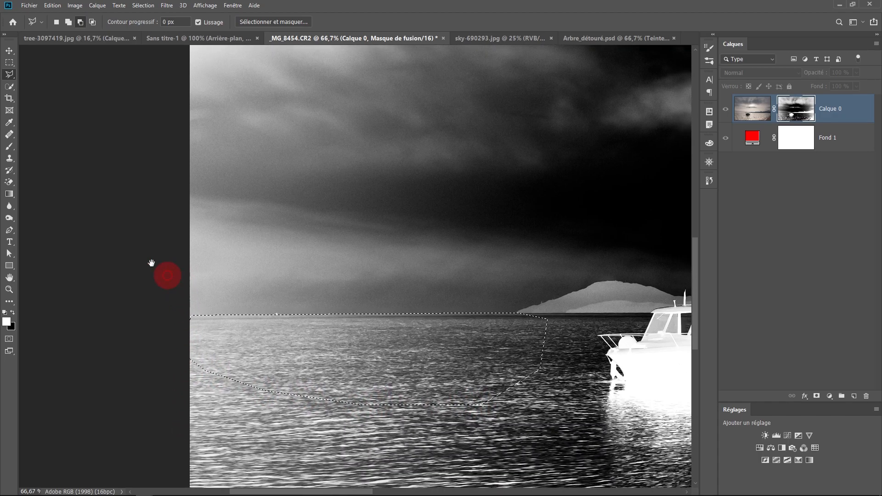
Fill the selected sea area with white on the mask using the Brush at 100 % opacity, and deselect.
{"action": "left_click", "coordinate": [9, 149]}
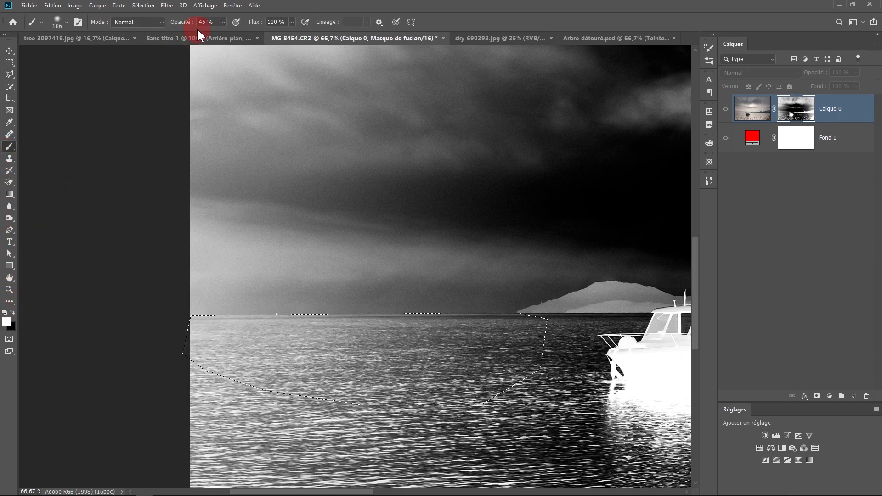
{"action": "left_click_drag", "start_coordinate": [290, 375], "coordinate": [341, 364]}
{"action": "left_click", "coordinate": [200, 329]}
{"action": "mouse_move", "coordinate": [531, 334]}
{"action": "left_mouse_down"}
{"action": "mouse_move", "coordinate": [247, 338]}
{"action": "mouse_move", "coordinate": [528, 326]}
{"action": "mouse_move", "coordinate": [398, 333]}
{"action": "left_mouse_up"}
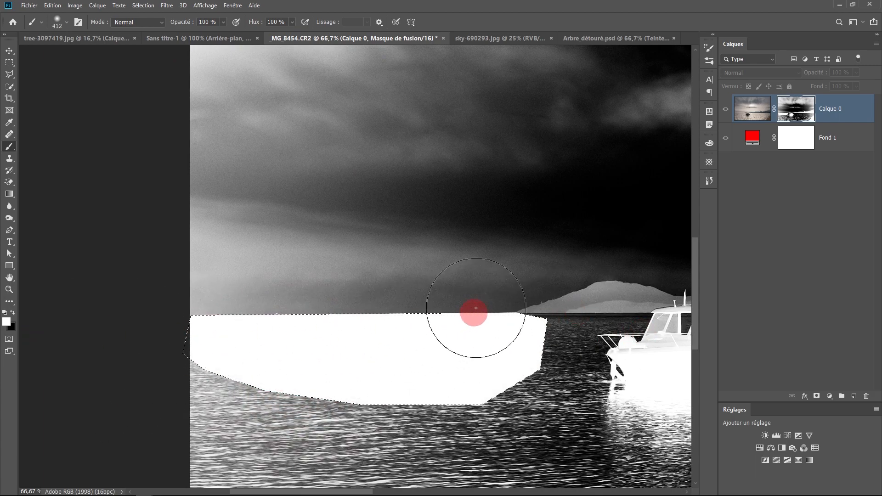
{"action": "key", "text": "ctrl+d"}
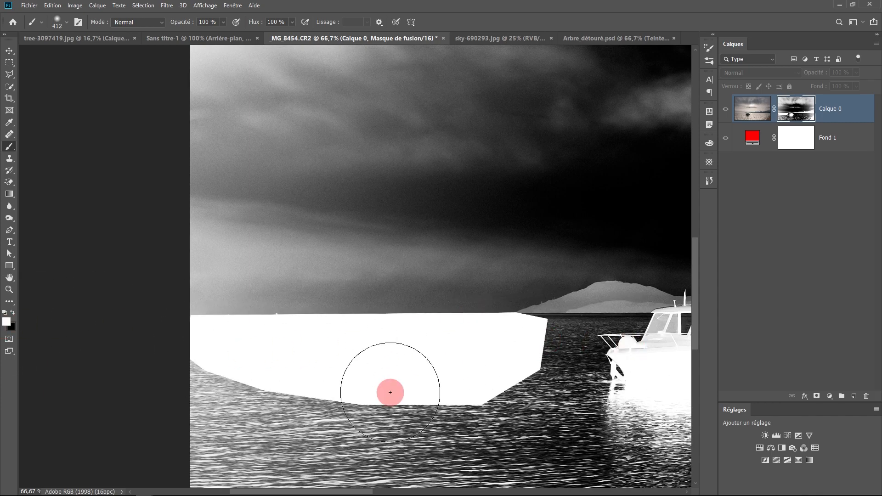
Paint the open water below the lasso-filled area white on the mask with a large soft brush.
{"action": "scroll", "coordinate": [291, 322], "scroll_direction": "down", "scroll_amount": 5}
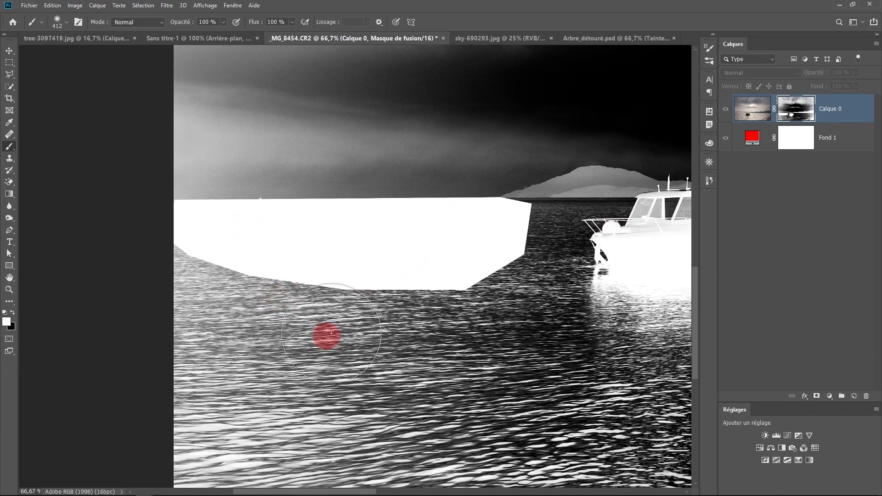
{"action": "mouse_move", "coordinate": [248, 304]}
{"action": "left_mouse_down"}
{"action": "mouse_move", "coordinate": [303, 300]}
{"action": "mouse_move", "coordinate": [274, 291]}
{"action": "mouse_move", "coordinate": [417, 320]}
{"action": "mouse_move", "coordinate": [384, 354]}
{"action": "left_mouse_up"}
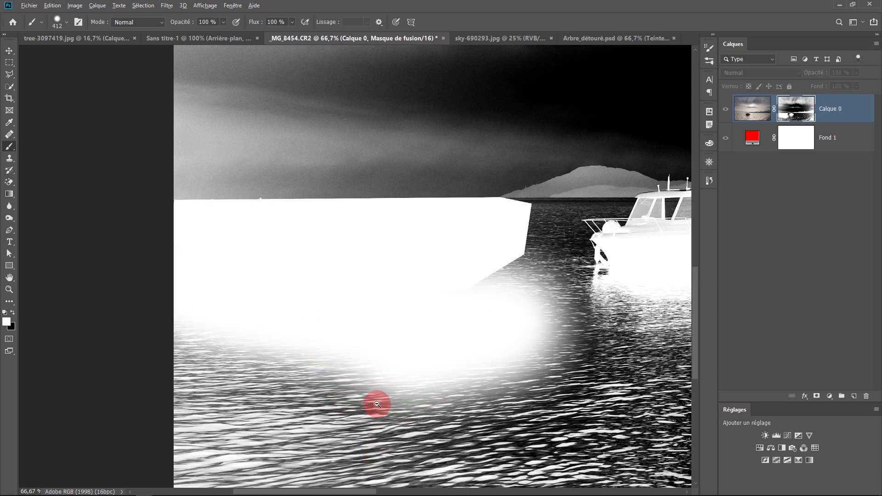
{"action": "key", "text": "ctrl+minus"}
{"action": "key", "text": "ctrl+minus"}
{"action": "left_click_drag", "start_coordinate": [353, 396], "coordinate": [343, 325]}
{"action": "left_click_drag", "start_coordinate": [652, 276], "coordinate": [327, 294]}
{"action": "mouse_move", "coordinate": [326, 293]}
{"action": "left_mouse_down"}
{"action": "mouse_move", "coordinate": [260, 297]}
{"action": "mouse_move", "coordinate": [513, 215]}
{"action": "left_mouse_up"}
{"action": "right_click", "coordinate": [294, 221]}
{"action": "left_click", "coordinate": [402, 208]}
{"action": "mouse_move", "coordinate": [278, 301]}
{"action": "left_mouse_down"}
{"action": "mouse_move", "coordinate": [228, 215]}
{"action": "mouse_move", "coordinate": [207, 220]}
{"action": "left_mouse_up"}
{"action": "right_click", "coordinate": [251, 220]}
{"action": "left_click", "coordinate": [184, 229]}
Paint the remaining sea, the boat and the lower part of the hills white on the mask, staying below the ridgeline.
{"action": "scroll", "coordinate": [110, 207], "scroll_direction": "up", "scroll_amount": 4}
{"action": "left_click_drag", "start_coordinate": [110, 206], "coordinate": [330, 338]}
{"action": "left_click_drag", "start_coordinate": [196, 262], "coordinate": [627, 237]}
{"action": "left_click_drag", "start_coordinate": [580, 251], "coordinate": [309, 331]}
{"action": "mouse_move", "coordinate": [381, 305]}
{"action": "left_mouse_down"}
{"action": "mouse_move", "coordinate": [597, 310]}
{"action": "mouse_move", "coordinate": [193, 379]}
{"action": "left_mouse_up"}
{"action": "key", "text": "ctrl+minus"}
{"action": "key", "text": "ctrl+minus"}
{"action": "left_click_drag", "start_coordinate": [399, 356], "coordinate": [634, 333]}
{"action": "left_click_drag", "start_coordinate": [243, 352], "coordinate": [668, 321]}
{"action": "left_click", "coordinate": [420, 278], "text": "ctrl"}
{"action": "left_click_drag", "start_coordinate": [420, 279], "coordinate": [256, 349]}
{"action": "left_click", "coordinate": [330, 319], "text": "ctrl"}
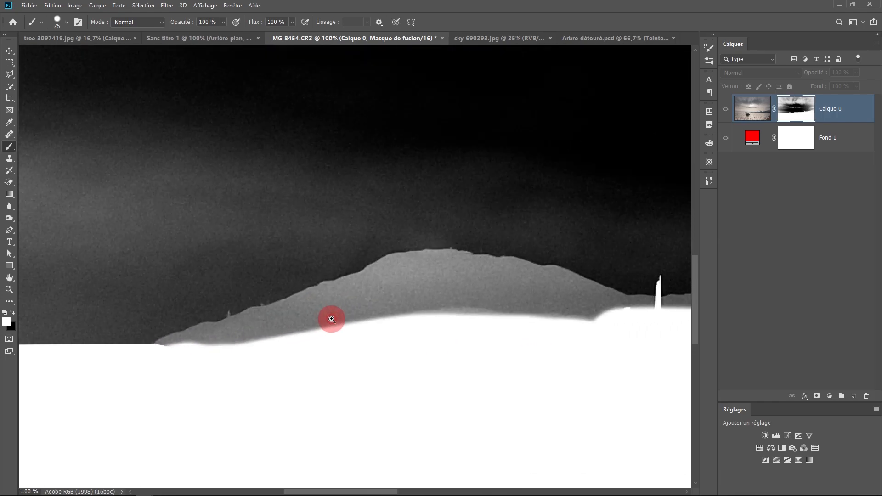
Darken the gray sky along the hill and horizon to black with the Burn tool, using Tons foncés at 27 % exposure.
{"action": "left_click_drag", "start_coordinate": [322, 339], "coordinate": [290, 361]}
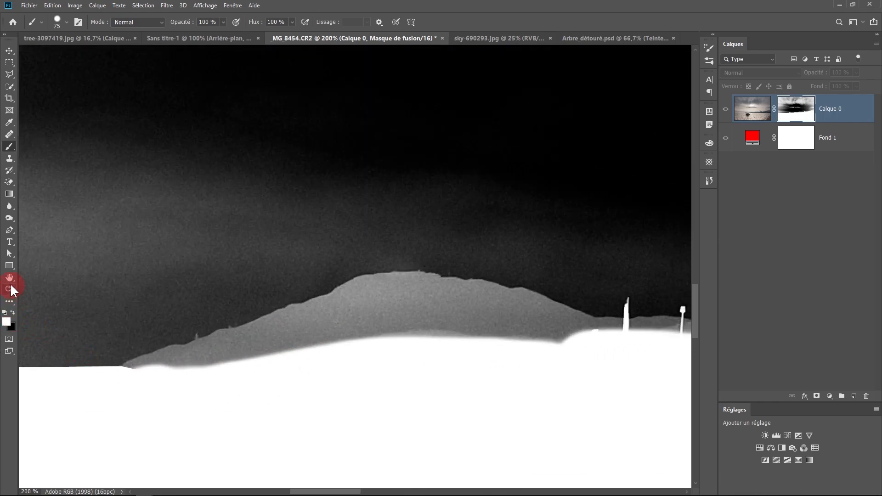
{"action": "left_click", "coordinate": [8, 217]}
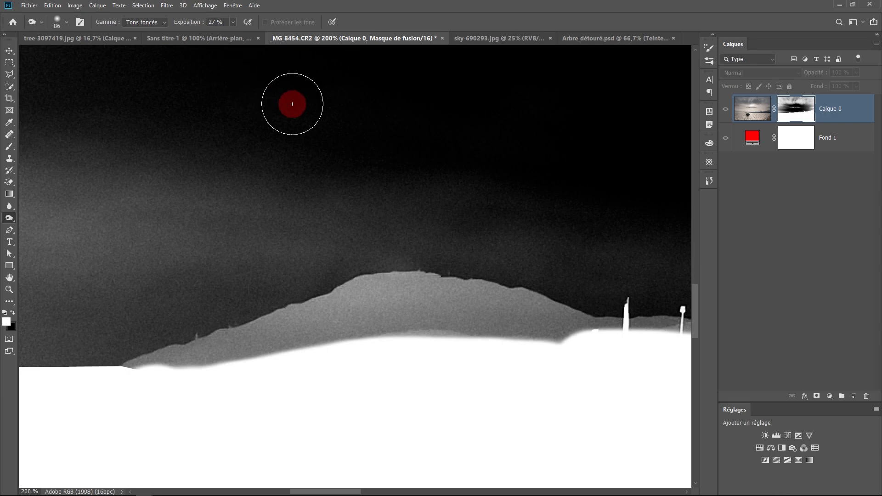
{"action": "mouse_move", "coordinate": [498, 242]}
{"action": "left_mouse_down"}
{"action": "mouse_move", "coordinate": [363, 238]}
{"action": "mouse_move", "coordinate": [439, 224]}
{"action": "mouse_move", "coordinate": [384, 234]}
{"action": "mouse_move", "coordinate": [457, 229]}
{"action": "mouse_move", "coordinate": [530, 245]}
{"action": "mouse_move", "coordinate": [399, 230]}
{"action": "mouse_move", "coordinate": [347, 235]}
{"action": "mouse_move", "coordinate": [365, 229]}
{"action": "mouse_move", "coordinate": [305, 246]}
{"action": "mouse_move", "coordinate": [359, 243]}
{"action": "mouse_move", "coordinate": [317, 262]}
{"action": "mouse_move", "coordinate": [363, 243]}
{"action": "mouse_move", "coordinate": [178, 306]}
{"action": "mouse_move", "coordinate": [325, 265]}
{"action": "mouse_move", "coordinate": [208, 286]}
{"action": "mouse_move", "coordinate": [135, 319]}
{"action": "mouse_move", "coordinate": [189, 303]}
{"action": "mouse_move", "coordinate": [125, 325]}
{"action": "mouse_move", "coordinate": [192, 306]}
{"action": "mouse_move", "coordinate": [88, 333]}
{"action": "mouse_move", "coordinate": [103, 327]}
{"action": "mouse_move", "coordinate": [23, 334]}
{"action": "mouse_move", "coordinate": [38, 313]}
{"action": "mouse_move", "coordinate": [250, 239]}
{"action": "mouse_move", "coordinate": [321, 248]}
{"action": "left_mouse_up"}
{"action": "mouse_move", "coordinate": [185, 200]}
{"action": "left_mouse_down"}
{"action": "mouse_move", "coordinate": [431, 181]}
{"action": "mouse_move", "coordinate": [492, 153]}
{"action": "left_mouse_up"}
{"action": "mouse_move", "coordinate": [397, 259]}
{"action": "left_mouse_down"}
{"action": "mouse_move", "coordinate": [233, 274]}
{"action": "mouse_move", "coordinate": [337, 272]}
{"action": "mouse_move", "coordinate": [204, 289]}
{"action": "mouse_move", "coordinate": [306, 279]}
{"action": "mouse_move", "coordinate": [267, 293]}
{"action": "mouse_move", "coordinate": [271, 300]}
{"action": "mouse_move", "coordinate": [72, 298]}
{"action": "mouse_move", "coordinate": [269, 297]}
{"action": "mouse_move", "coordinate": [282, 270]}
{"action": "mouse_move", "coordinate": [89, 281]}
{"action": "mouse_move", "coordinate": [224, 304]}
{"action": "mouse_move", "coordinate": [248, 289]}
{"action": "mouse_move", "coordinate": [28, 287]}
{"action": "left_mouse_up"}
{"action": "left_click_drag", "start_coordinate": [91, 273], "coordinate": [320, 259]}
{"action": "mouse_move", "coordinate": [362, 260]}
{"action": "left_mouse_down"}
{"action": "mouse_move", "coordinate": [143, 274]}
{"action": "mouse_move", "coordinate": [204, 273]}
{"action": "mouse_move", "coordinate": [48, 262]}
{"action": "mouse_move", "coordinate": [329, 292]}
{"action": "left_mouse_up"}
{"action": "left_click_drag", "start_coordinate": [267, 264], "coordinate": [510, 255]}
{"action": "mouse_move", "coordinate": [373, 253]}
{"action": "left_mouse_down"}
{"action": "mouse_move", "coordinate": [268, 249]}
{"action": "mouse_move", "coordinate": [206, 268]}
{"action": "mouse_move", "coordinate": [340, 280]}
{"action": "mouse_move", "coordinate": [291, 276]}
{"action": "mouse_move", "coordinate": [276, 262]}
{"action": "mouse_move", "coordinate": [297, 266]}
{"action": "mouse_move", "coordinate": [293, 253]}
{"action": "mouse_move", "coordinate": [367, 267]}
{"action": "mouse_move", "coordinate": [353, 257]}
{"action": "mouse_move", "coordinate": [287, 259]}
{"action": "left_mouse_up"}
{"action": "left_click_drag", "start_coordinate": [231, 249], "coordinate": [289, 262]}
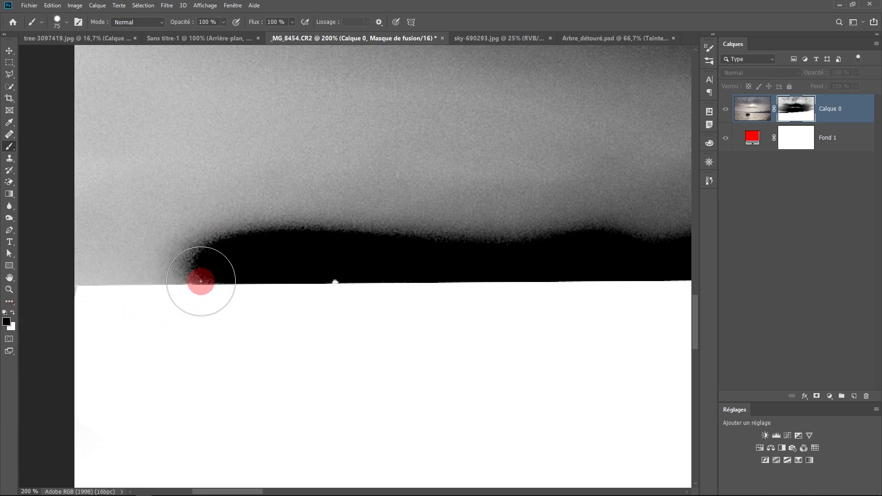
Set the brush mode to Incrustation and paint black over the gray sky above the horizon's left end.
{"action": "left_click", "coordinate": [126, 22]}
{"action": "left_click", "coordinate": [147, 162]}
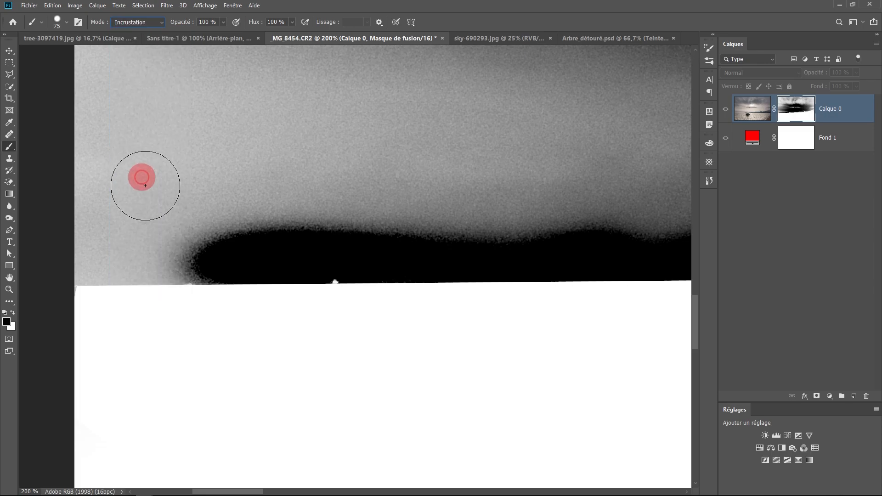
{"action": "left_click_drag", "start_coordinate": [230, 249], "coordinate": [429, 213]}
{"action": "scroll", "coordinate": [459, 285], "scroll_direction": "down", "scroll_amount": 1}
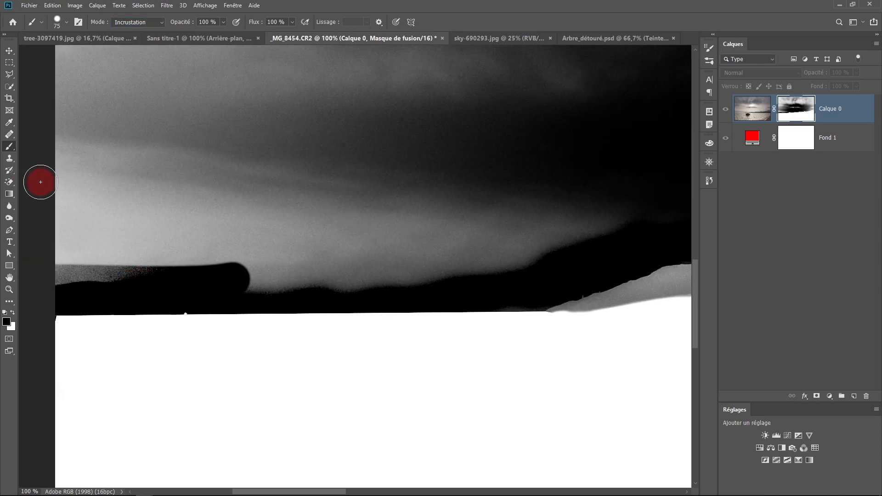
Return the brush mode to Normal and paint the rest of the sky black with a large soft brush.
{"action": "left_click", "coordinate": [128, 22]}
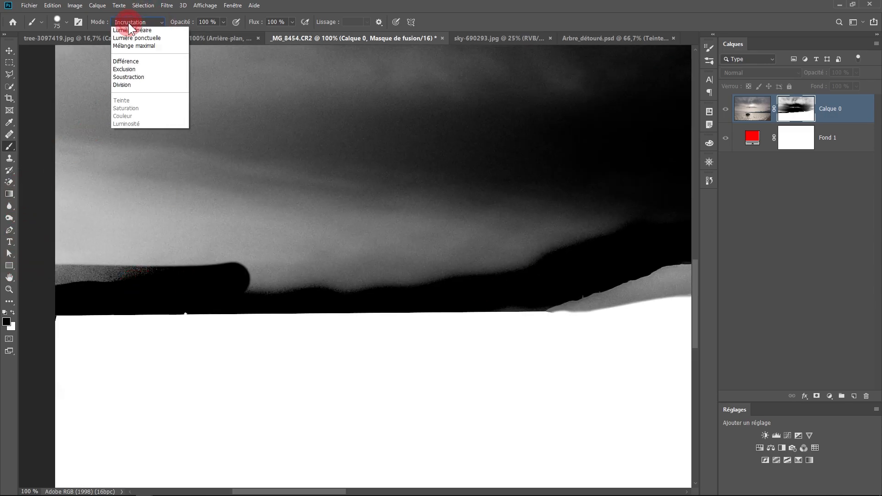
{"action": "left_click", "coordinate": [122, 34]}
{"action": "mouse_move", "coordinate": [192, 203]}
{"action": "left_mouse_down"}
{"action": "mouse_move", "coordinate": [435, 200]}
{"action": "mouse_move", "coordinate": [590, 187]}
{"action": "mouse_move", "coordinate": [528, 222]}
{"action": "mouse_move", "coordinate": [144, 148]}
{"action": "left_mouse_up"}
{"action": "scroll", "coordinate": [144, 149], "scroll_direction": "down", "scroll_amount": 3}
{"action": "left_click_drag", "start_coordinate": [199, 226], "coordinate": [138, 243]}
{"action": "mouse_move", "coordinate": [343, 261]}
{"action": "left_mouse_down"}
{"action": "mouse_move", "coordinate": [133, 211]}
{"action": "mouse_move", "coordinate": [230, 105]}
{"action": "mouse_move", "coordinate": [229, 169]}
{"action": "mouse_move", "coordinate": [392, 112]}
{"action": "left_mouse_up"}
{"action": "left_click_drag", "start_coordinate": [527, 158], "coordinate": [215, 233]}
{"action": "mouse_move", "coordinate": [224, 230]}
{"action": "left_mouse_down"}
{"action": "mouse_move", "coordinate": [448, 248]}
{"action": "mouse_move", "coordinate": [249, 268]}
{"action": "mouse_move", "coordinate": [323, 290]}
{"action": "left_mouse_up"}
{"action": "scroll", "coordinate": [322, 289], "scroll_direction": "up", "scroll_amount": 1}
{"action": "left_click_drag", "start_coordinate": [359, 351], "coordinate": [307, 357]}
{"action": "left_click_drag", "start_coordinate": [273, 289], "coordinate": [229, 95]}
{"action": "left_click_drag", "start_coordinate": [263, 155], "coordinate": [428, 182]}
{"action": "left_click_drag", "start_coordinate": [204, 240], "coordinate": [476, 181]}
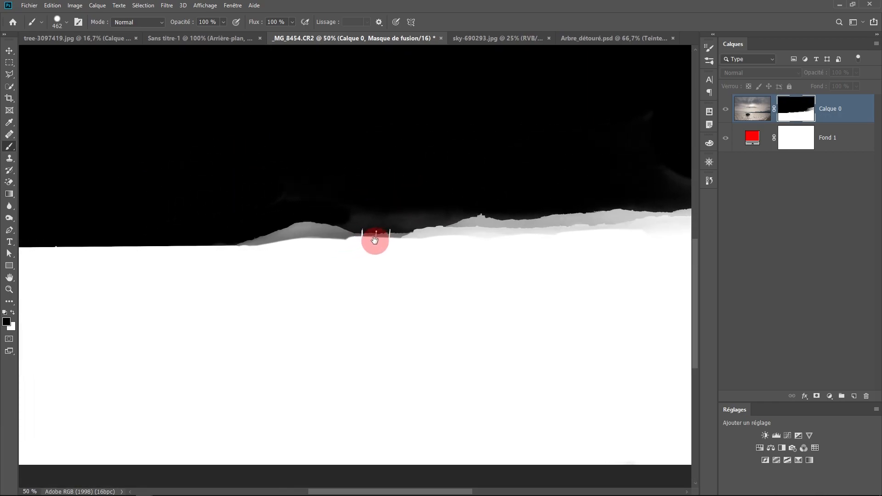
Activate the Dodge tool (Densité -) with Gamme on Tons clairs and Exposition at 50 %.
{"action": "scroll", "coordinate": [371, 240], "scroll_direction": "up", "scroll_amount": 3}
{"action": "left_click_drag", "start_coordinate": [293, 221], "coordinate": [530, 211]}
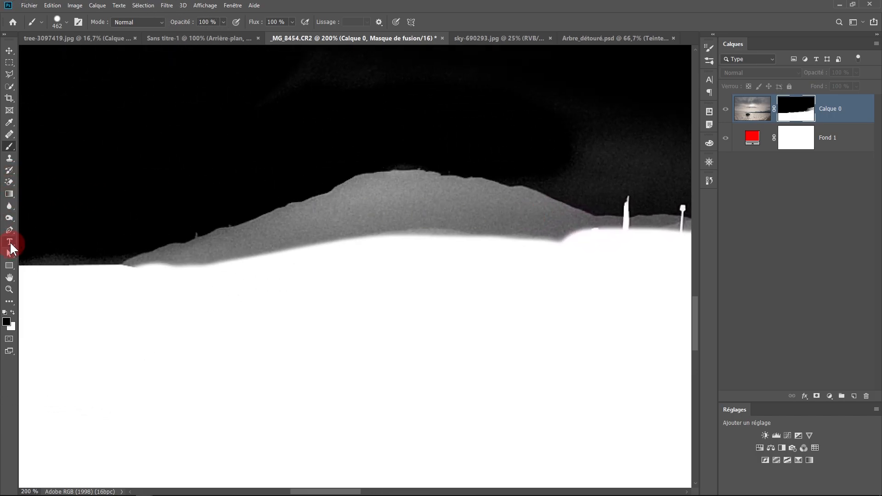
{"action": "left_click_drag", "start_coordinate": [12, 217], "coordinate": [48, 219]}
{"action": "left_click_drag", "start_coordinate": [246, 244], "coordinate": [283, 247]}
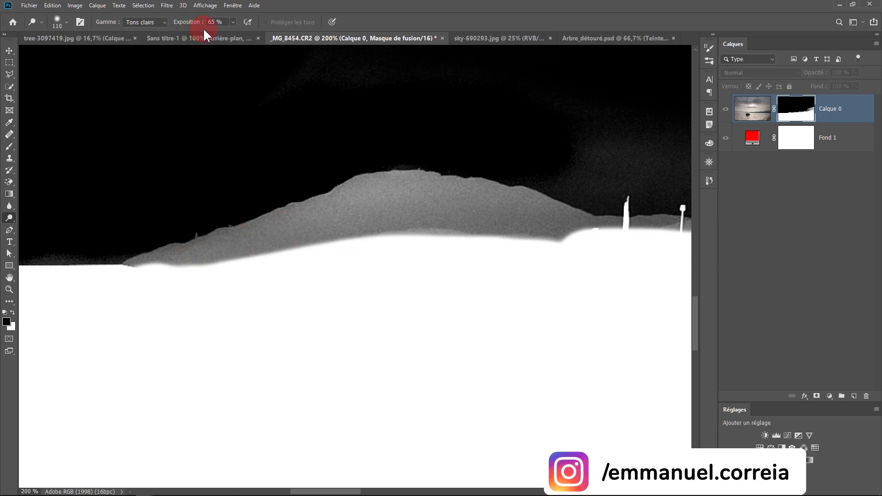
{"action": "left_click_drag", "start_coordinate": [226, 22], "coordinate": [170, 22]}
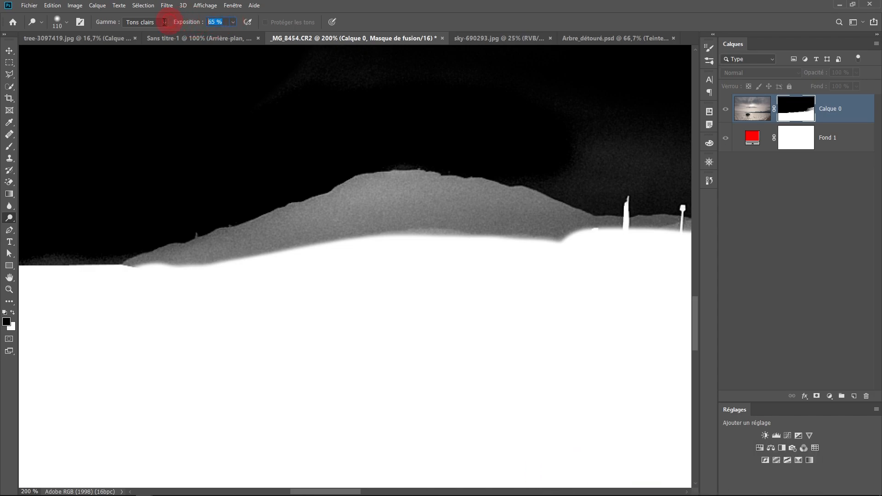
{"action": "type", "text": "50"}
{"action": "left_click", "coordinate": [129, 21]}
{"action": "left_click", "coordinate": [137, 46]}
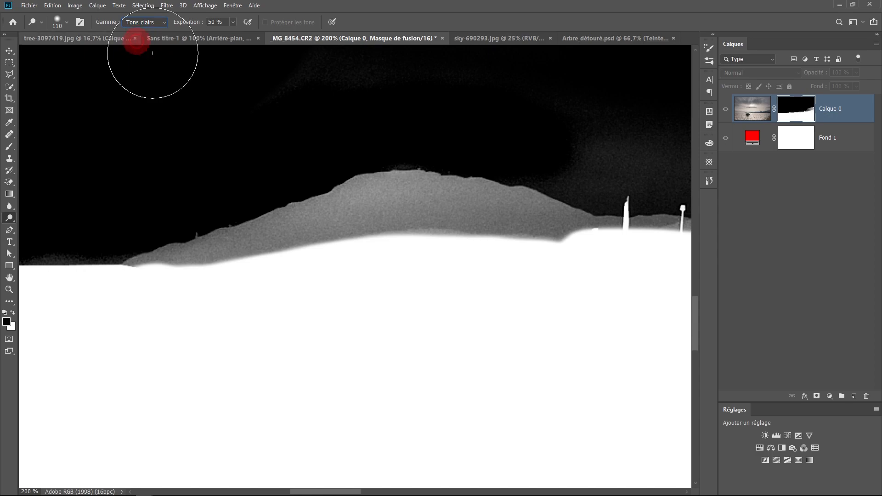
Try lightening the hill's left slope with the Tons clairs dodge, comparing before and after, and undo it.
{"action": "mouse_move", "coordinate": [183, 199]}
{"action": "left_mouse_down"}
{"action": "mouse_move", "coordinate": [157, 221]}
{"action": "mouse_move", "coordinate": [186, 248]}
{"action": "mouse_move", "coordinate": [258, 227]}
{"action": "mouse_move", "coordinate": [256, 212]}
{"action": "mouse_move", "coordinate": [151, 249]}
{"action": "mouse_move", "coordinate": [170, 247]}
{"action": "mouse_move", "coordinate": [152, 242]}
{"action": "mouse_move", "coordinate": [283, 230]}
{"action": "mouse_move", "coordinate": [408, 191]}
{"action": "mouse_move", "coordinate": [345, 197]}
{"action": "mouse_move", "coordinate": [309, 229]}
{"action": "left_mouse_up"}
{"action": "left_click", "coordinate": [420, 234], "text": "ctrl"}
{"action": "mouse_move", "coordinate": [419, 235]}
{"action": "left_mouse_down"}
{"action": "mouse_move", "coordinate": [388, 284]}
{"action": "mouse_move", "coordinate": [374, 284]}
{"action": "left_mouse_up"}
{"action": "left_click_drag", "start_coordinate": [321, 293], "coordinate": [481, 236]}
{"action": "key", "text": "ctrl+z"}
{"action": "key", "text": "ctrl+shift+z"}
{"action": "key", "text": "ctrl+z"}
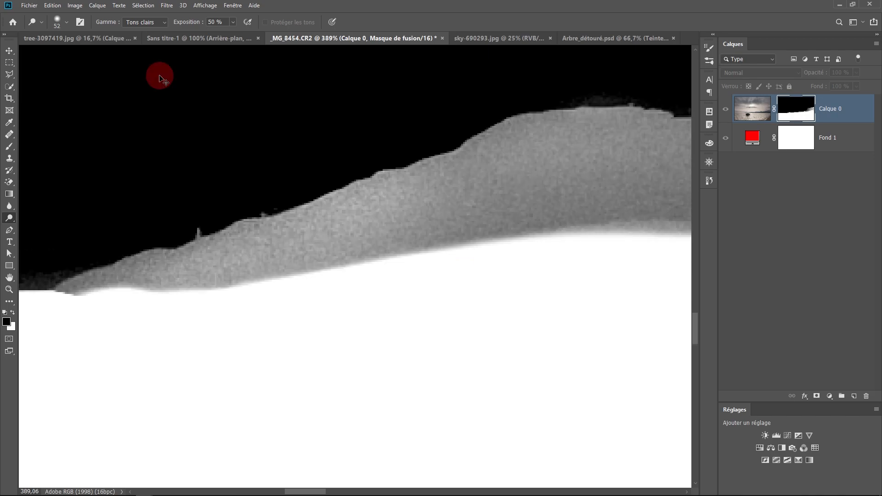
Switch the dodge range to Tons moyens and lighten the hill's left slope, undoing the last strokes at its tip.
{"action": "left_click_drag", "start_coordinate": [160, 78], "coordinate": [160, 46]}
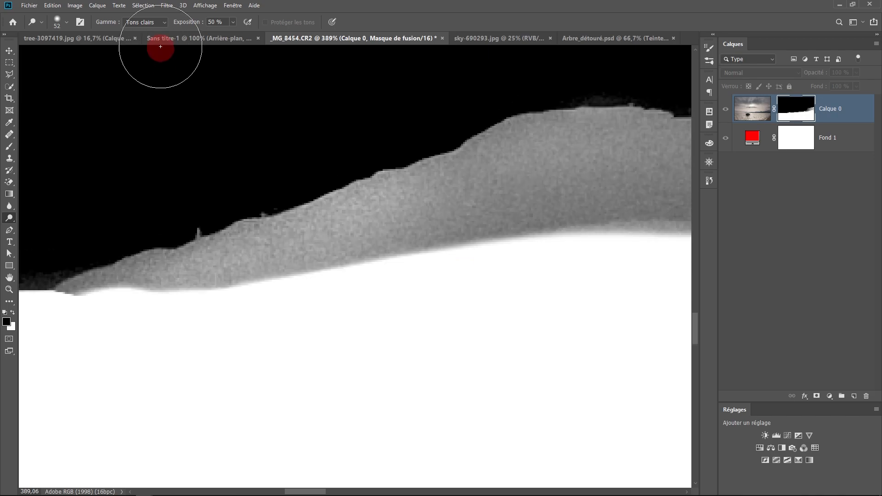
{"action": "left_click", "coordinate": [141, 22]}
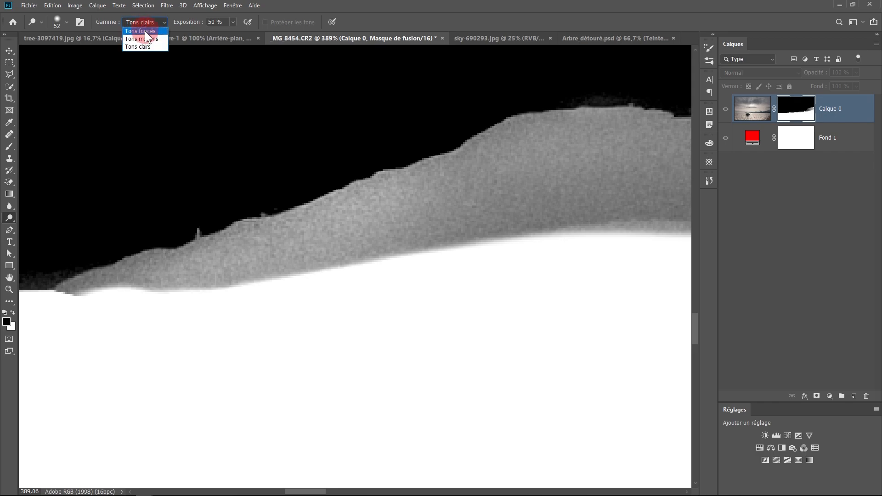
{"action": "left_click", "coordinate": [142, 40]}
{"action": "mouse_move", "coordinate": [153, 94]}
{"action": "left_mouse_down"}
{"action": "mouse_move", "coordinate": [221, 252]}
{"action": "mouse_move", "coordinate": [449, 185]}
{"action": "mouse_move", "coordinate": [291, 242]}
{"action": "mouse_move", "coordinate": [150, 268]}
{"action": "mouse_move", "coordinate": [203, 250]}
{"action": "mouse_move", "coordinate": [132, 256]}
{"action": "mouse_move", "coordinate": [69, 282]}
{"action": "mouse_move", "coordinate": [140, 268]}
{"action": "mouse_move", "coordinate": [116, 275]}
{"action": "mouse_move", "coordinate": [276, 290]}
{"action": "left_mouse_up"}
{"action": "left_click_drag", "start_coordinate": [211, 273], "coordinate": [323, 280]}
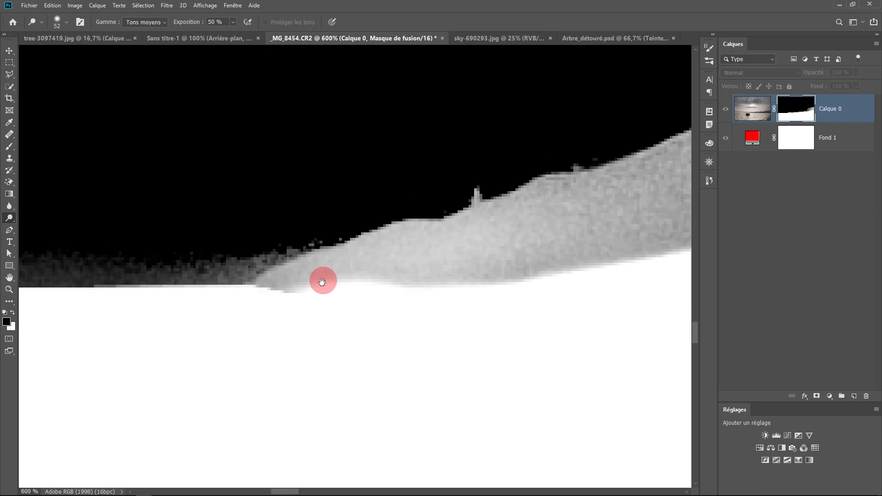
{"action": "key", "text": "ctrl+z"}
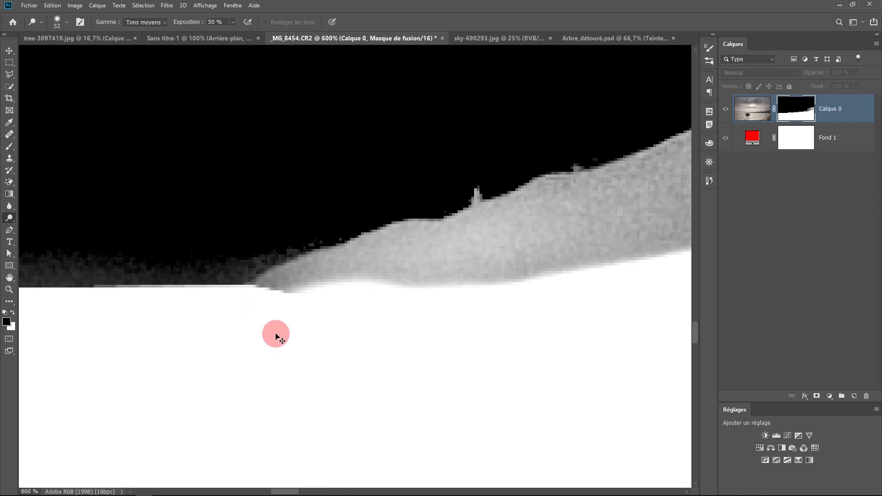
{"action": "key", "text": "ctrl+z"}
Burn the gray grain in the sky beside the hill's left foot to black with Densité +, using Tons foncés.
{"action": "mouse_move", "coordinate": [76, 221]}
{"action": "left_mouse_down"}
{"action": "mouse_move", "coordinate": [29, 212]}
{"action": "mouse_move", "coordinate": [36, 226]}
{"action": "left_mouse_up"}
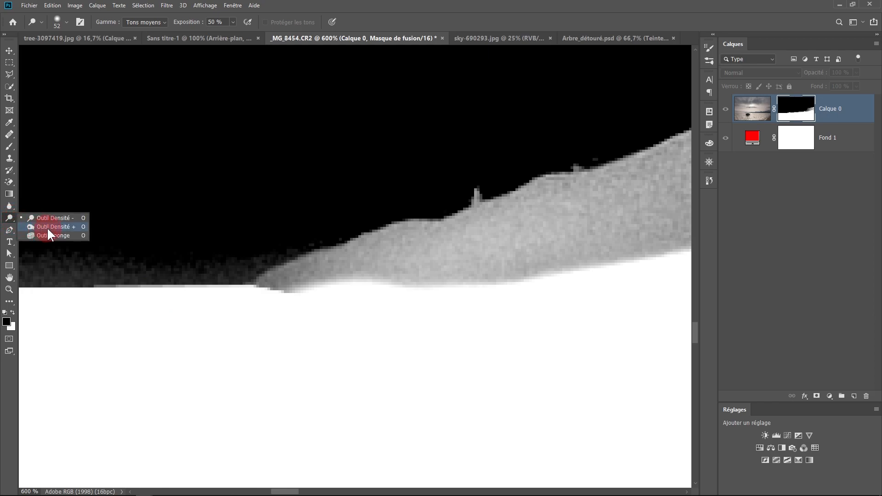
{"action": "left_click", "coordinate": [47, 227]}
{"action": "mouse_move", "coordinate": [174, 240]}
{"action": "left_mouse_down"}
{"action": "mouse_move", "coordinate": [309, 232]}
{"action": "mouse_move", "coordinate": [71, 258]}
{"action": "left_mouse_up"}
{"action": "mouse_move", "coordinate": [252, 259]}
{"action": "left_mouse_down"}
{"action": "mouse_move", "coordinate": [453, 254]}
{"action": "mouse_move", "coordinate": [143, 292]}
{"action": "left_mouse_up"}
{"action": "left_click_drag", "start_coordinate": [203, 238], "coordinate": [185, 250]}
Lighten the hill's slope and summit with Densité - on Tons moyens at 50 %, undoing the last stroke.
{"action": "left_click", "coordinate": [15, 212]}
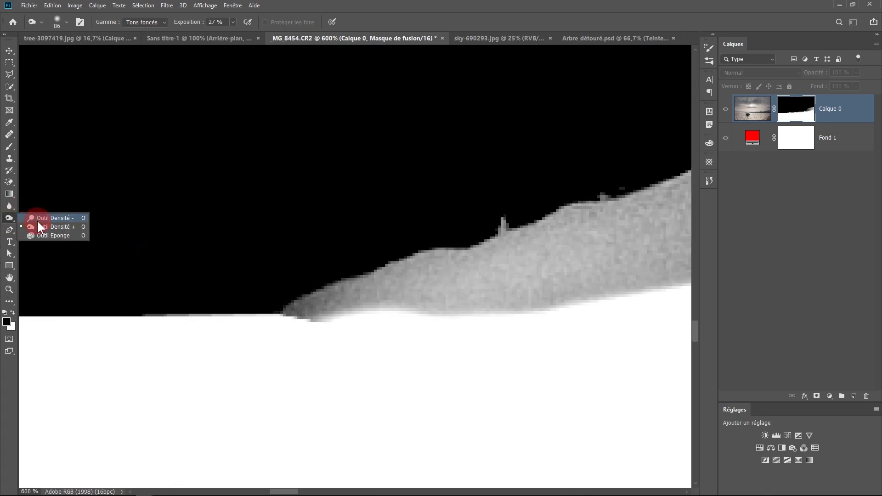
{"action": "left_click", "coordinate": [38, 218]}
{"action": "mouse_move", "coordinate": [390, 356]}
{"action": "left_mouse_down"}
{"action": "mouse_move", "coordinate": [309, 319]}
{"action": "mouse_move", "coordinate": [307, 331]}
{"action": "left_mouse_up"}
{"action": "mouse_move", "coordinate": [390, 290]}
{"action": "left_mouse_down"}
{"action": "mouse_move", "coordinate": [542, 227]}
{"action": "mouse_move", "coordinate": [298, 280]}
{"action": "left_mouse_up"}
{"action": "mouse_move", "coordinate": [371, 258]}
{"action": "left_mouse_down"}
{"action": "mouse_move", "coordinate": [508, 210]}
{"action": "mouse_move", "coordinate": [296, 255]}
{"action": "left_mouse_up"}
{"action": "mouse_move", "coordinate": [303, 254]}
{"action": "left_mouse_down"}
{"action": "mouse_move", "coordinate": [496, 194]}
{"action": "mouse_move", "coordinate": [41, 286]}
{"action": "left_mouse_up"}
{"action": "left_click_drag", "start_coordinate": [432, 213], "coordinate": [105, 303]}
{"action": "left_click_drag", "start_coordinate": [465, 212], "coordinate": [454, 216]}
{"action": "left_click_drag", "start_coordinate": [471, 211], "coordinate": [191, 242]}
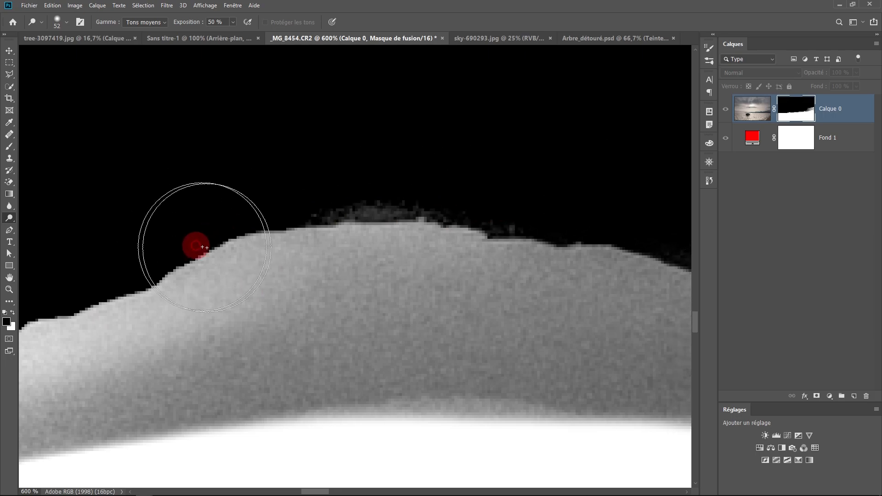
{"action": "left_click_drag", "start_coordinate": [441, 249], "coordinate": [143, 237]}
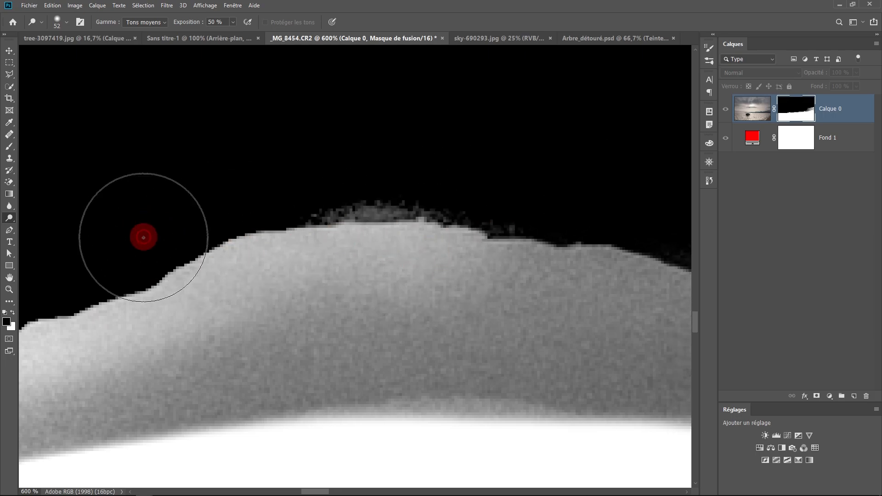
{"action": "left_click", "coordinate": [391, 222]}
{"action": "key", "text": "ctrl+z"}
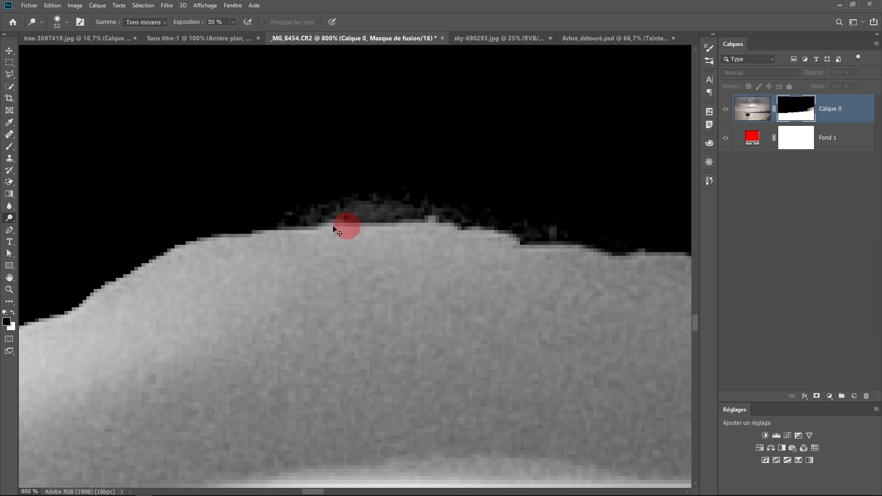
Burn the gray grain above the hill's summit to black with Densité + on Tons foncés.
{"action": "right_click", "coordinate": [10, 217]}
{"action": "left_click", "coordinate": [50, 225]}
{"action": "mouse_move", "coordinate": [453, 153]}
{"action": "left_mouse_down"}
{"action": "mouse_move", "coordinate": [321, 130]}
{"action": "mouse_move", "coordinate": [338, 129]}
{"action": "left_mouse_up"}
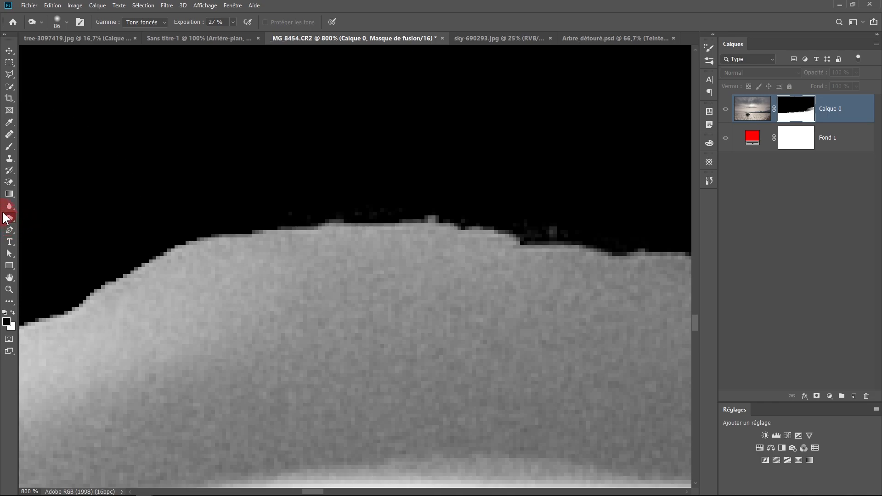
Lighten the lower band of the hill along the waterline with Densité - on Tons moyens, Exposition 100 %.
{"action": "right_click", "coordinate": [6, 217]}
{"action": "left_click", "coordinate": [188, 305], "text": "ctrl"}
{"action": "left_click", "coordinate": [193, 306], "text": "alt"}
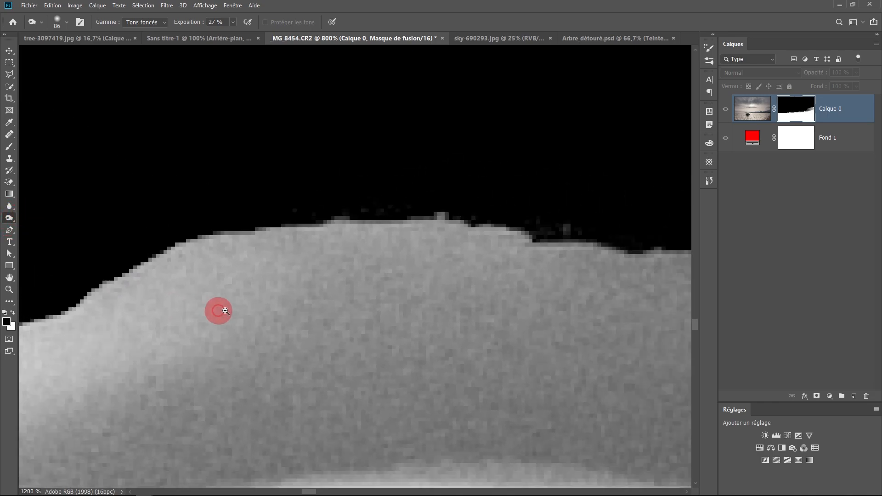
{"action": "left_click", "coordinate": [260, 327], "text": "alt"}
{"action": "left_click", "coordinate": [259, 327], "text": "alt"}
{"action": "left_click", "coordinate": [260, 327], "text": "alt"}
{"action": "left_click", "coordinate": [259, 327], "text": "alt"}
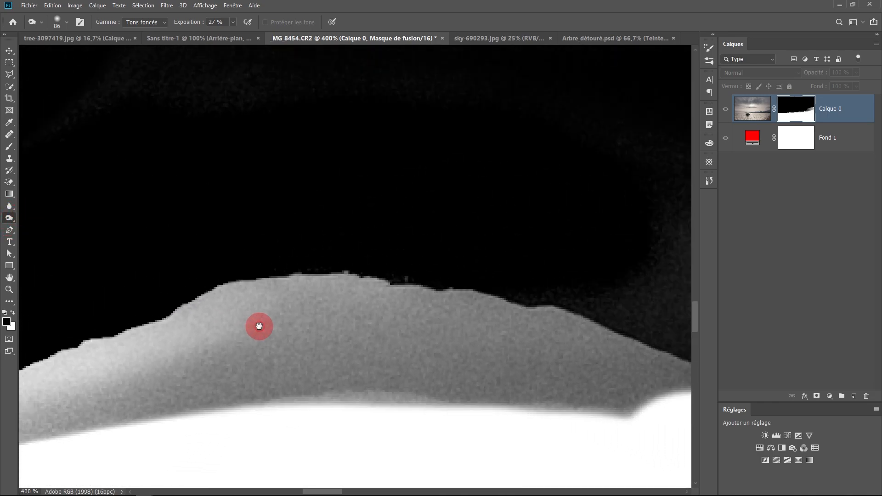
{"action": "left_click_drag", "start_coordinate": [259, 326], "coordinate": [283, 250]}
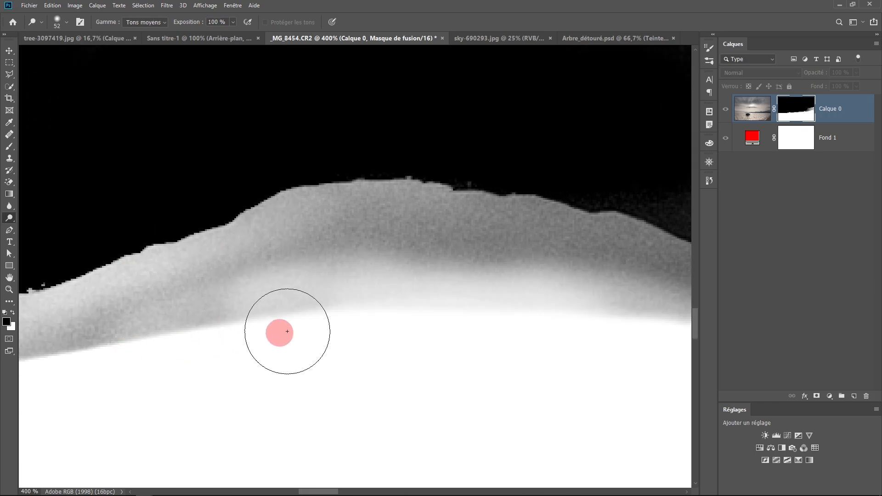
{"action": "left_click_drag", "start_coordinate": [237, 333], "coordinate": [297, 311]}
{"action": "mouse_move", "coordinate": [381, 285]}
{"action": "left_mouse_down"}
{"action": "mouse_move", "coordinate": [463, 281]}
{"action": "mouse_move", "coordinate": [441, 293]}
{"action": "left_mouse_up"}
Set the Brush to Incrustation mode with white as foreground and paint over the base of the hill.
{"action": "left_click", "coordinate": [5, 133]}
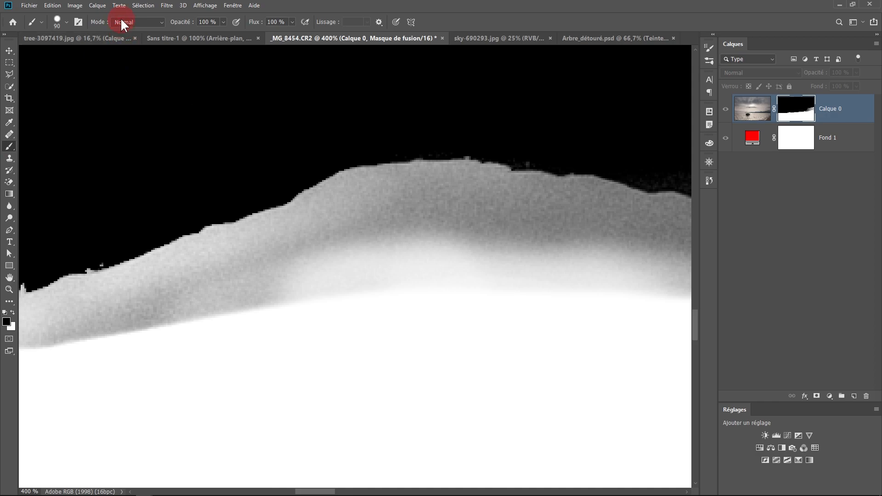
{"action": "left_click", "coordinate": [121, 21]}
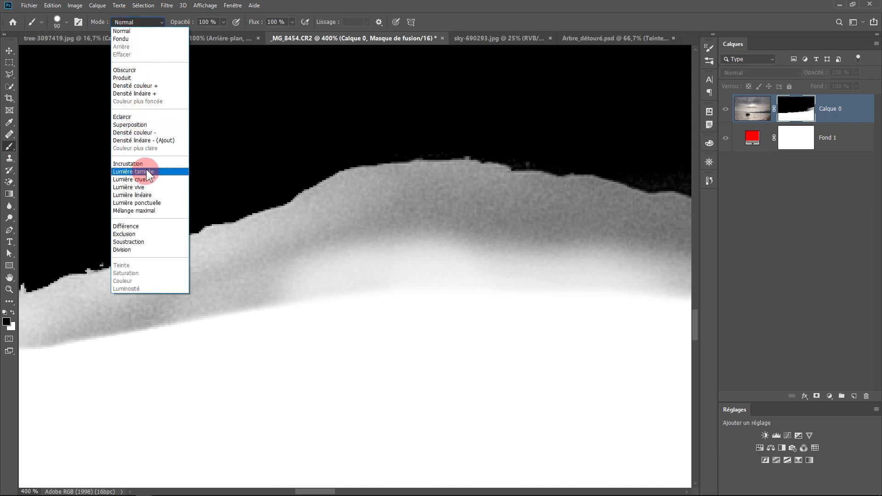
{"action": "left_click", "coordinate": [150, 164]}
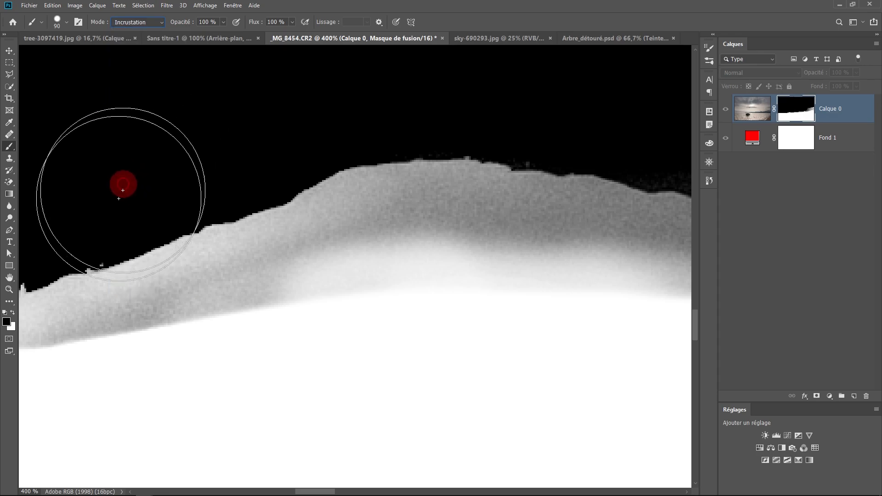
{"action": "left_click", "coordinate": [14, 311]}
{"action": "left_click_drag", "start_coordinate": [238, 345], "coordinate": [266, 339]}
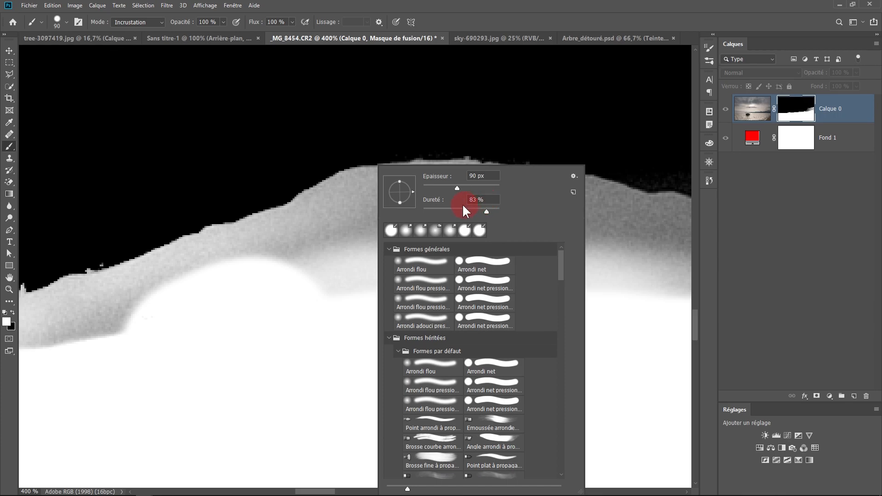
Paint the hill white from its left foot to the summit, reaching the crest with a 29 px Incrustation brush.
{"action": "left_click", "coordinate": [524, 4]}
{"action": "mouse_move", "coordinate": [326, 416]}
{"action": "left_mouse_down"}
{"action": "mouse_move", "coordinate": [347, 346]}
{"action": "mouse_move", "coordinate": [441, 307]}
{"action": "mouse_move", "coordinate": [278, 328]}
{"action": "mouse_move", "coordinate": [451, 293]}
{"action": "mouse_move", "coordinate": [336, 331]}
{"action": "mouse_move", "coordinate": [449, 321]}
{"action": "mouse_move", "coordinate": [377, 323]}
{"action": "mouse_move", "coordinate": [392, 297]}
{"action": "mouse_move", "coordinate": [447, 268]}
{"action": "mouse_move", "coordinate": [502, 279]}
{"action": "mouse_move", "coordinate": [551, 313]}
{"action": "left_mouse_up"}
{"action": "left_click_drag", "start_coordinate": [487, 338], "coordinate": [331, 335]}
{"action": "mouse_move", "coordinate": [404, 305]}
{"action": "left_mouse_down"}
{"action": "mouse_move", "coordinate": [513, 307]}
{"action": "mouse_move", "coordinate": [418, 270]}
{"action": "left_mouse_up"}
{"action": "mouse_move", "coordinate": [482, 321]}
{"action": "left_mouse_down"}
{"action": "mouse_move", "coordinate": [584, 329]}
{"action": "mouse_move", "coordinate": [534, 309]}
{"action": "mouse_move", "coordinate": [545, 300]}
{"action": "mouse_move", "coordinate": [524, 285]}
{"action": "mouse_move", "coordinate": [258, 252]}
{"action": "mouse_move", "coordinate": [447, 277]}
{"action": "left_mouse_up"}
{"action": "left_click_drag", "start_coordinate": [258, 299], "coordinate": [398, 254]}
{"action": "left_click_drag", "start_coordinate": [144, 310], "coordinate": [151, 345]}
{"action": "mouse_move", "coordinate": [328, 272]}
{"action": "left_mouse_down"}
{"action": "mouse_move", "coordinate": [389, 263]}
{"action": "mouse_move", "coordinate": [304, 271]}
{"action": "left_mouse_up"}
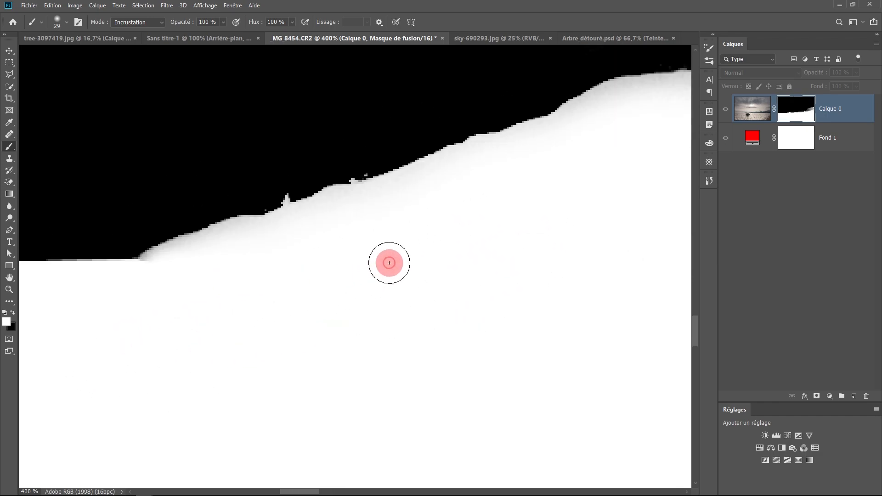
{"action": "left_click_drag", "start_coordinate": [328, 269], "coordinate": [237, 340]}
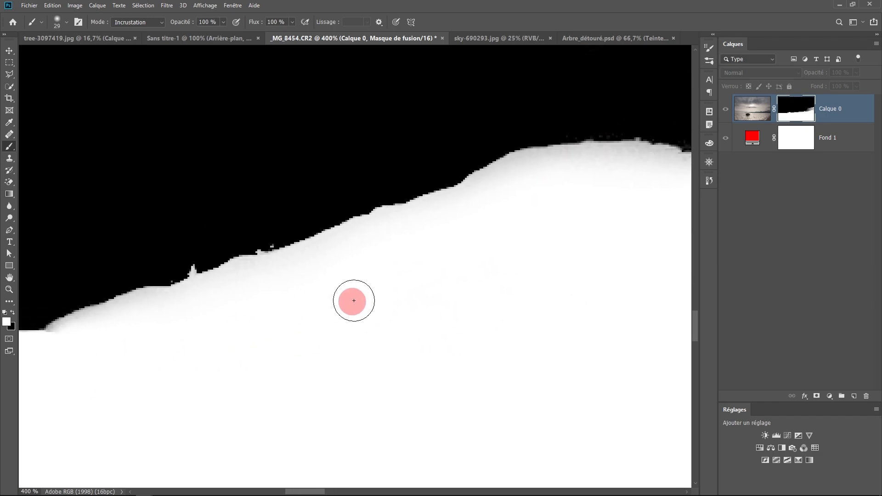
{"action": "left_click_drag", "start_coordinate": [430, 297], "coordinate": [301, 340]}
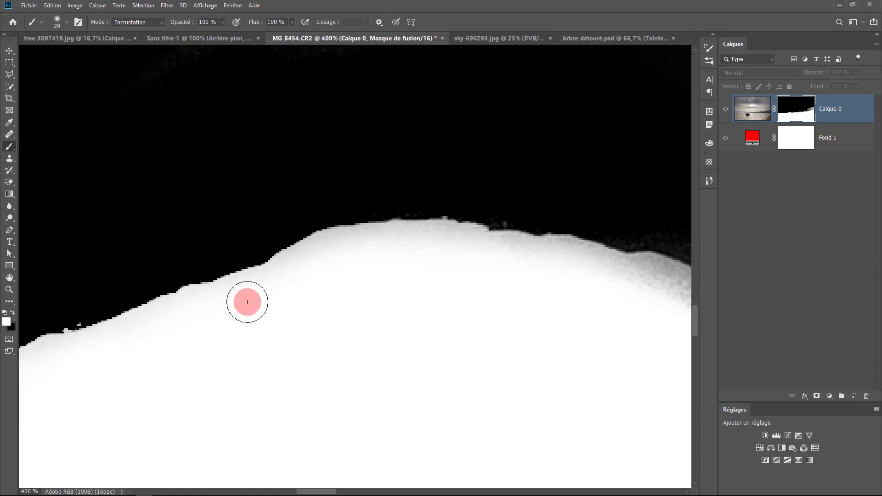
{"action": "left_click_drag", "start_coordinate": [163, 290], "coordinate": [312, 301]}
{"action": "left_click_drag", "start_coordinate": [343, 245], "coordinate": [314, 245]}
{"action": "left_click_drag", "start_coordinate": [503, 301], "coordinate": [152, 300]}
Paint the gray right slope of the hill and the low strip beyond it white with the Incrustation brush.
{"action": "left_click", "coordinate": [370, 258], "text": "ctrl"}
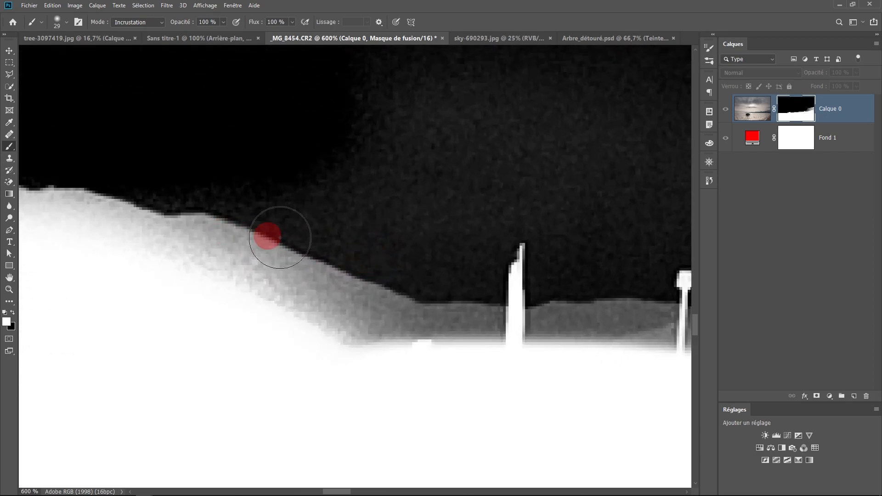
{"action": "mouse_move", "coordinate": [366, 339]}
{"action": "left_mouse_down"}
{"action": "mouse_move", "coordinate": [187, 283]}
{"action": "mouse_move", "coordinate": [381, 337]}
{"action": "mouse_move", "coordinate": [232, 298]}
{"action": "mouse_move", "coordinate": [327, 321]}
{"action": "mouse_move", "coordinate": [233, 280]}
{"action": "mouse_move", "coordinate": [156, 264]}
{"action": "mouse_move", "coordinate": [126, 269]}
{"action": "mouse_move", "coordinate": [258, 304]}
{"action": "left_mouse_up"}
{"action": "right_click", "coordinate": [269, 310], "text": "alt"}
{"action": "left_click_drag", "start_coordinate": [100, 252], "coordinate": [577, 390]}
{"action": "left_click_drag", "start_coordinate": [636, 385], "coordinate": [447, 345]}
{"action": "mouse_move", "coordinate": [443, 344]}
{"action": "left_mouse_down"}
{"action": "mouse_move", "coordinate": [348, 331]}
{"action": "mouse_move", "coordinate": [494, 321]}
{"action": "mouse_move", "coordinate": [641, 339]}
{"action": "left_mouse_up"}
{"action": "left_click_drag", "start_coordinate": [670, 333], "coordinate": [473, 319]}
{"action": "mouse_move", "coordinate": [473, 319]}
{"action": "left_mouse_down"}
{"action": "mouse_move", "coordinate": [666, 317]}
{"action": "mouse_move", "coordinate": [226, 339]}
{"action": "left_mouse_up"}
{"action": "left_click_drag", "start_coordinate": [230, 334], "coordinate": [659, 298]}
{"action": "mouse_move", "coordinate": [666, 294]}
{"action": "left_mouse_down"}
{"action": "mouse_move", "coordinate": [397, 312]}
{"action": "mouse_move", "coordinate": [639, 317]}
{"action": "left_mouse_up"}
Switch to Densité - with Gamme on Tons clairs at 100 % exposure, undoing the trial strokes.
{"action": "left_click", "coordinate": [9, 218]}
{"action": "mouse_move", "coordinate": [436, 342]}
{"action": "left_mouse_down"}
{"action": "mouse_move", "coordinate": [259, 358]}
{"action": "mouse_move", "coordinate": [323, 331]}
{"action": "mouse_move", "coordinate": [158, 361]}
{"action": "left_mouse_up"}
{"action": "key", "text": "ctrl+z"}
{"action": "key", "text": "shift+o"}
{"action": "right_click", "coordinate": [9, 218]}
{"action": "left_click", "coordinate": [41, 217]}
{"action": "scroll", "coordinate": [287, 407], "scroll_direction": "down", "scroll_amount": 2}
{"action": "mouse_move", "coordinate": [643, 450]}
{"action": "left_mouse_down"}
{"action": "mouse_move", "coordinate": [161, 398]}
{"action": "mouse_move", "coordinate": [140, 386]}
{"action": "left_mouse_up"}
{"action": "key", "text": "ctrl+z"}
{"action": "left_click", "coordinate": [155, 23]}
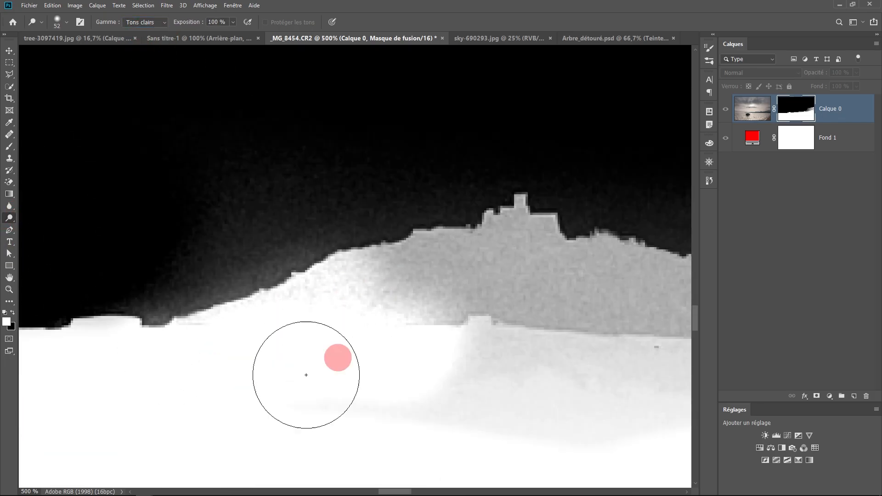
Dodge the gray hill topped by the castle to white up to its silhouette.
{"action": "mouse_move", "coordinate": [305, 368]}
{"action": "left_mouse_down"}
{"action": "mouse_move", "coordinate": [547, 230]}
{"action": "mouse_move", "coordinate": [620, 239]}
{"action": "left_mouse_up"}
{"action": "key", "text": "shift+o"}
{"action": "left_click", "coordinate": [283, 229]}
{"action": "mouse_move", "coordinate": [283, 228]}
{"action": "left_mouse_down"}
{"action": "mouse_move", "coordinate": [224, 252]}
{"action": "mouse_move", "coordinate": [146, 307]}
{"action": "left_mouse_up"}
{"action": "left_click_drag", "start_coordinate": [487, 294], "coordinate": [148, 222]}
Burn the gray sky around the castle hill with Densité + on Tons foncés.
{"action": "right_click", "coordinate": [9, 218]}
{"action": "left_click", "coordinate": [31, 224]}
{"action": "left_click_drag", "start_coordinate": [311, 331], "coordinate": [376, 329]}
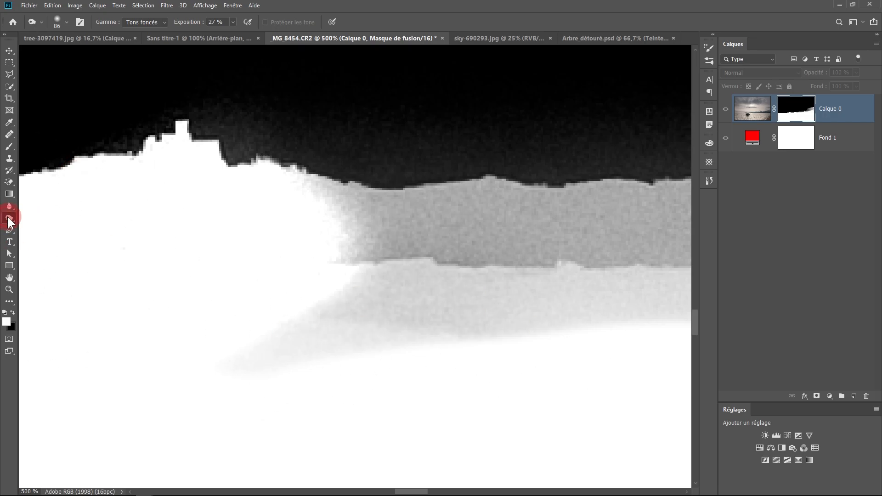
Dodge the gray hills beyond the castle to white, up to the next peak, with Densité - on Tons clairs.
{"action": "right_click", "coordinate": [9, 220]}
{"action": "left_click", "coordinate": [36, 218]}
{"action": "left_click_drag", "start_coordinate": [542, 289], "coordinate": [336, 261]}
{"action": "mouse_move", "coordinate": [342, 317]}
{"action": "left_mouse_down"}
{"action": "mouse_move", "coordinate": [679, 254]}
{"action": "mouse_move", "coordinate": [331, 276]}
{"action": "left_mouse_up"}
{"action": "left_click_drag", "start_coordinate": [331, 276], "coordinate": [443, 233]}
{"action": "left_click_drag", "start_coordinate": [464, 319], "coordinate": [149, 327]}
{"action": "mouse_move", "coordinate": [149, 327]}
{"action": "left_mouse_down"}
{"action": "mouse_move", "coordinate": [559, 238]}
{"action": "mouse_move", "coordinate": [138, 244]}
{"action": "left_mouse_up"}
{"action": "left_click_drag", "start_coordinate": [138, 243], "coordinate": [537, 218]}
{"action": "mouse_move", "coordinate": [537, 218]}
{"action": "left_mouse_down"}
{"action": "mouse_move", "coordinate": [91, 224]}
{"action": "mouse_move", "coordinate": [614, 368]}
{"action": "mouse_move", "coordinate": [197, 427]}
{"action": "left_mouse_up"}
{"action": "left_click_drag", "start_coordinate": [197, 427], "coordinate": [478, 354]}
{"action": "left_click_drag", "start_coordinate": [597, 293], "coordinate": [257, 275]}
{"action": "left_click_drag", "start_coordinate": [257, 275], "coordinate": [435, 214]}
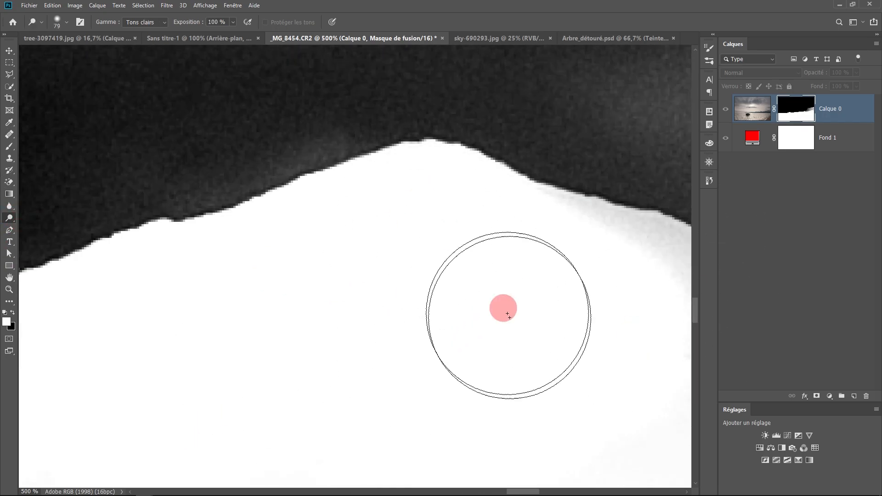
Whiten the descending slope beyond the peak and the base of the far-right hills with the Tons clairs dodge.
{"action": "left_click_drag", "start_coordinate": [596, 342], "coordinate": [138, 354]}
{"action": "left_click_drag", "start_coordinate": [537, 317], "coordinate": [218, 350]}
{"action": "left_click_drag", "start_coordinate": [552, 331], "coordinate": [219, 312]}
{"action": "left_click_drag", "start_coordinate": [285, 363], "coordinate": [396, 372]}
{"action": "mouse_move", "coordinate": [542, 331]}
{"action": "left_mouse_down"}
{"action": "mouse_move", "coordinate": [441, 318]}
{"action": "mouse_move", "coordinate": [507, 340]}
{"action": "mouse_move", "coordinate": [487, 342]}
{"action": "mouse_move", "coordinate": [371, 316]}
{"action": "left_mouse_up"}
{"action": "left_click", "coordinate": [421, 312], "text": "ctrl"}
{"action": "left_click_drag", "start_coordinate": [429, 313], "coordinate": [423, 329]}
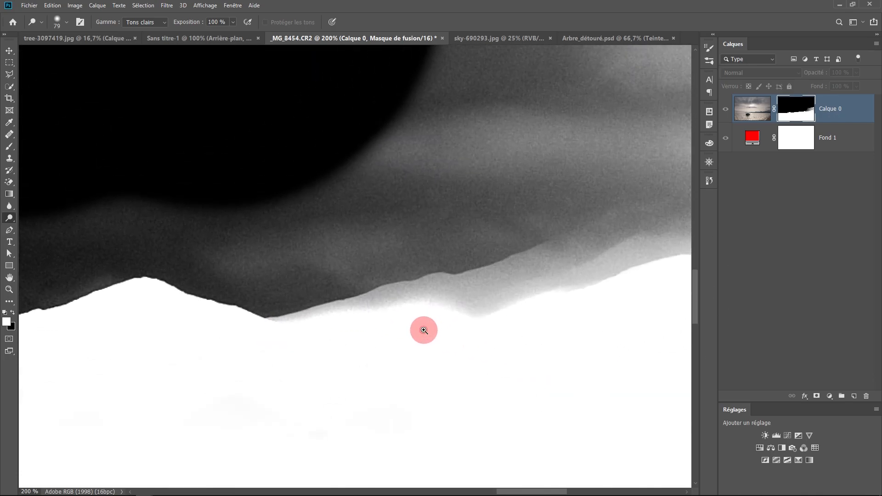
{"action": "left_click", "coordinate": [423, 329], "text": "ctrl"}
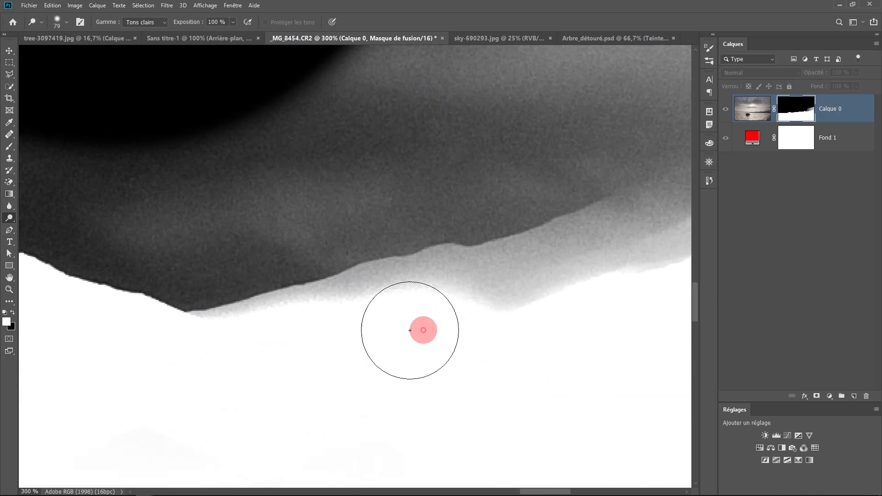
Burn the gray sky above the far-right hills toward the image edge with Densité + on Tons foncés.
{"action": "left_click", "coordinate": [12, 215]}
{"action": "left_click", "coordinate": [34, 224]}
{"action": "mouse_move", "coordinate": [245, 135]}
{"action": "left_mouse_down"}
{"action": "mouse_move", "coordinate": [324, 151]}
{"action": "mouse_move", "coordinate": [320, 175]}
{"action": "mouse_move", "coordinate": [145, 202]}
{"action": "mouse_move", "coordinate": [247, 182]}
{"action": "mouse_move", "coordinate": [342, 203]}
{"action": "left_mouse_up"}
{"action": "left_click_drag", "start_coordinate": [331, 197], "coordinate": [266, 193]}
{"action": "mouse_move", "coordinate": [271, 197]}
{"action": "left_mouse_down"}
{"action": "mouse_move", "coordinate": [190, 228]}
{"action": "mouse_move", "coordinate": [288, 216]}
{"action": "mouse_move", "coordinate": [166, 229]}
{"action": "mouse_move", "coordinate": [64, 185]}
{"action": "mouse_move", "coordinate": [276, 195]}
{"action": "mouse_move", "coordinate": [434, 144]}
{"action": "mouse_move", "coordinate": [286, 193]}
{"action": "mouse_move", "coordinate": [500, 145]}
{"action": "mouse_move", "coordinate": [362, 198]}
{"action": "mouse_move", "coordinate": [348, 213]}
{"action": "mouse_move", "coordinate": [478, 164]}
{"action": "mouse_move", "coordinate": [277, 222]}
{"action": "mouse_move", "coordinate": [412, 179]}
{"action": "mouse_move", "coordinate": [306, 208]}
{"action": "mouse_move", "coordinate": [383, 178]}
{"action": "mouse_move", "coordinate": [125, 255]}
{"action": "left_mouse_up"}
{"action": "mouse_move", "coordinate": [172, 230]}
{"action": "left_mouse_down"}
{"action": "mouse_move", "coordinate": [202, 216]}
{"action": "mouse_move", "coordinate": [328, 199]}
{"action": "mouse_move", "coordinate": [246, 271]}
{"action": "mouse_move", "coordinate": [465, 165]}
{"action": "mouse_move", "coordinate": [517, 153]}
{"action": "mouse_move", "coordinate": [467, 167]}
{"action": "mouse_move", "coordinate": [238, 189]}
{"action": "mouse_move", "coordinate": [440, 204]}
{"action": "mouse_move", "coordinate": [394, 206]}
{"action": "mouse_move", "coordinate": [476, 176]}
{"action": "mouse_move", "coordinate": [310, 197]}
{"action": "mouse_move", "coordinate": [450, 198]}
{"action": "mouse_move", "coordinate": [443, 228]}
{"action": "mouse_move", "coordinate": [549, 214]}
{"action": "mouse_move", "coordinate": [549, 230]}
{"action": "mouse_move", "coordinate": [488, 252]}
{"action": "mouse_move", "coordinate": [234, 270]}
{"action": "mouse_move", "coordinate": [295, 253]}
{"action": "mouse_move", "coordinate": [409, 183]}
{"action": "mouse_move", "coordinate": [440, 184]}
{"action": "mouse_move", "coordinate": [428, 165]}
{"action": "mouse_move", "coordinate": [485, 177]}
{"action": "left_mouse_up"}
{"action": "mouse_move", "coordinate": [478, 178]}
{"action": "left_mouse_down"}
{"action": "mouse_move", "coordinate": [220, 200]}
{"action": "mouse_move", "coordinate": [248, 189]}
{"action": "left_mouse_up"}
{"action": "mouse_move", "coordinate": [475, 201]}
{"action": "left_mouse_down"}
{"action": "mouse_move", "coordinate": [521, 246]}
{"action": "mouse_move", "coordinate": [518, 261]}
{"action": "mouse_move", "coordinate": [453, 280]}
{"action": "mouse_move", "coordinate": [428, 261]}
{"action": "mouse_move", "coordinate": [70, 179]}
{"action": "left_mouse_up"}
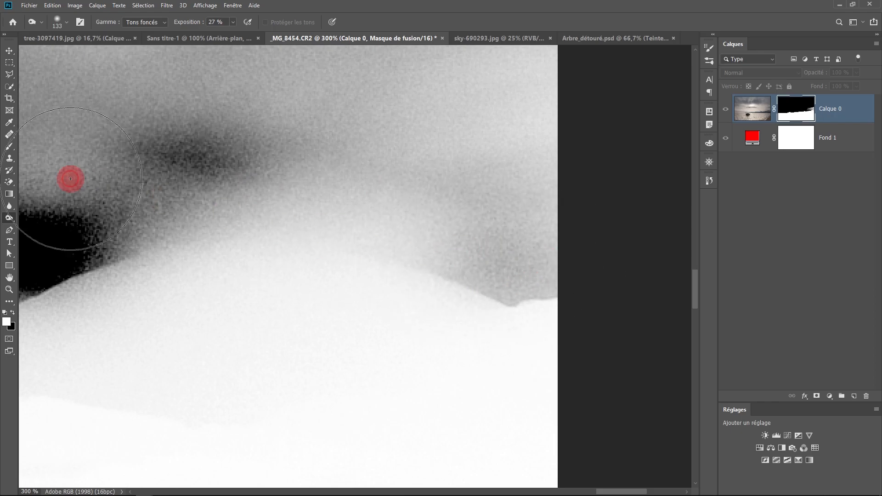
Try to select the gray sky along the far-right hill's crest with the freehand Lasso.
{"action": "left_click", "coordinate": [9, 75]}
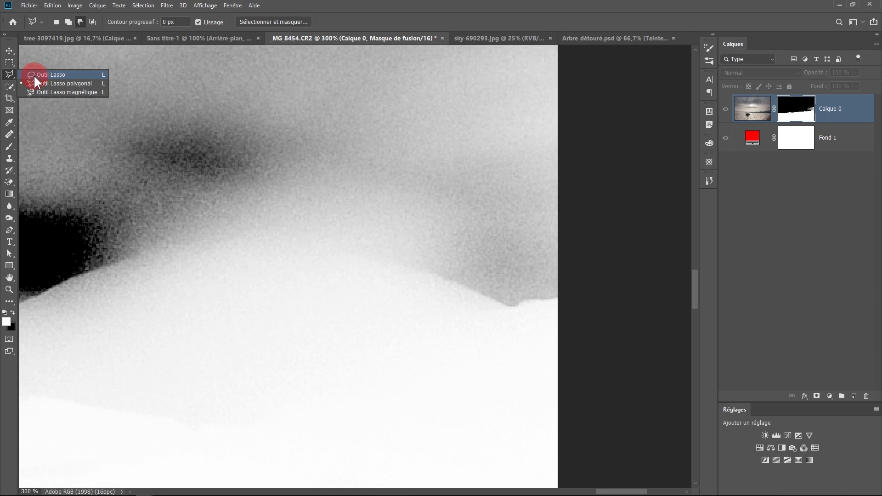
{"action": "left_click", "coordinate": [34, 74]}
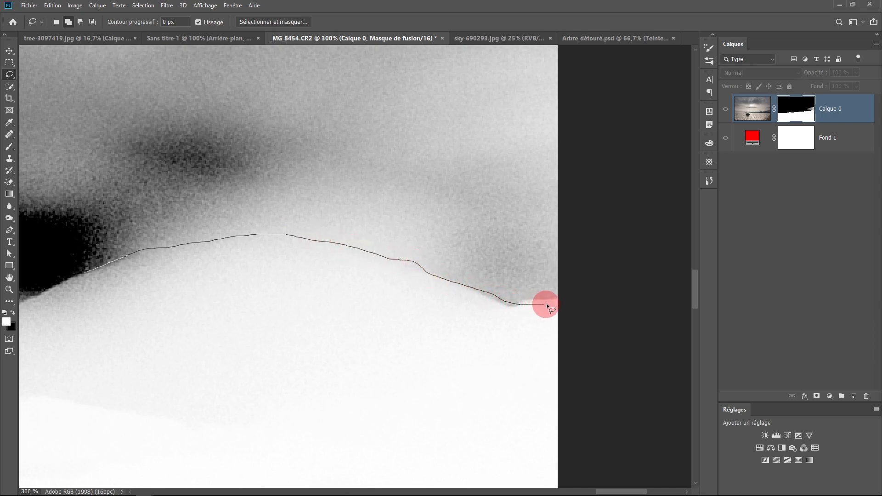
{"action": "mouse_move", "coordinate": [577, 308]}
{"action": "left_mouse_down"}
{"action": "mouse_move", "coordinate": [590, 329]}
{"action": "mouse_move", "coordinate": [587, 104]}
{"action": "left_mouse_up"}
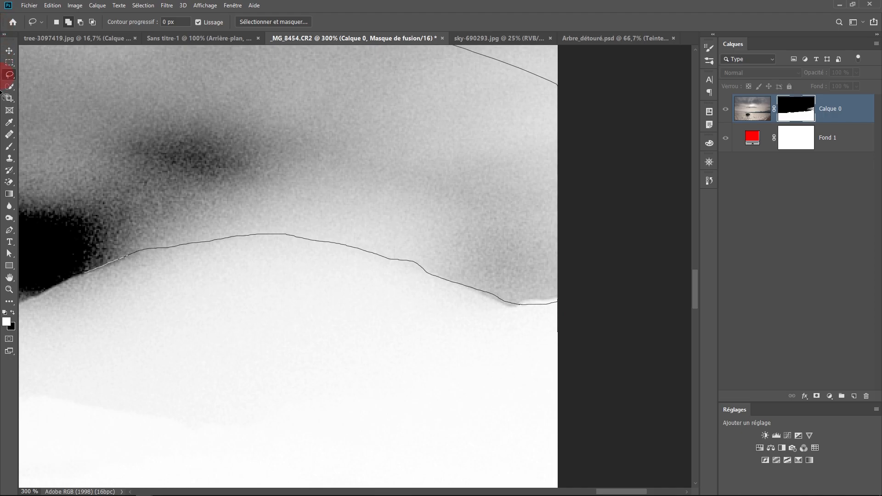
{"action": "left_click_drag", "start_coordinate": [40, 217], "coordinate": [347, 184]}
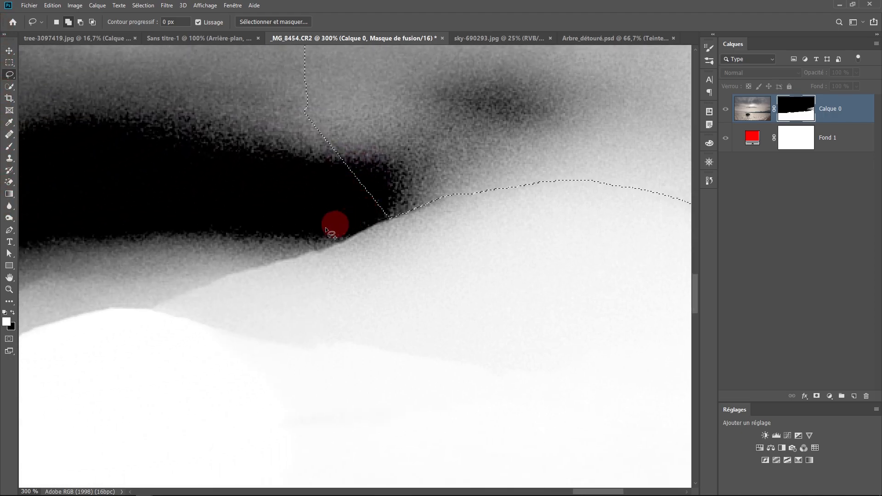
{"action": "mouse_move", "coordinate": [148, 307]}
{"action": "left_mouse_down"}
{"action": "mouse_move", "coordinate": [541, 197]}
{"action": "mouse_move", "coordinate": [8, 324]}
{"action": "mouse_move", "coordinate": [2, 334]}
{"action": "left_mouse_up"}
{"action": "mouse_move", "coordinate": [257, 324]}
{"action": "left_mouse_down"}
{"action": "mouse_move", "coordinate": [104, 315]}
{"action": "mouse_move", "coordinate": [103, 322]}
{"action": "left_mouse_up"}
Trace the crests of the far-right hills up to the image's right edge with the Pen tool in Tracé mode.
{"action": "left_click", "coordinate": [178, 319], "text": "alt"}
{"action": "left_click_drag", "start_coordinate": [368, 274], "coordinate": [404, 284]}
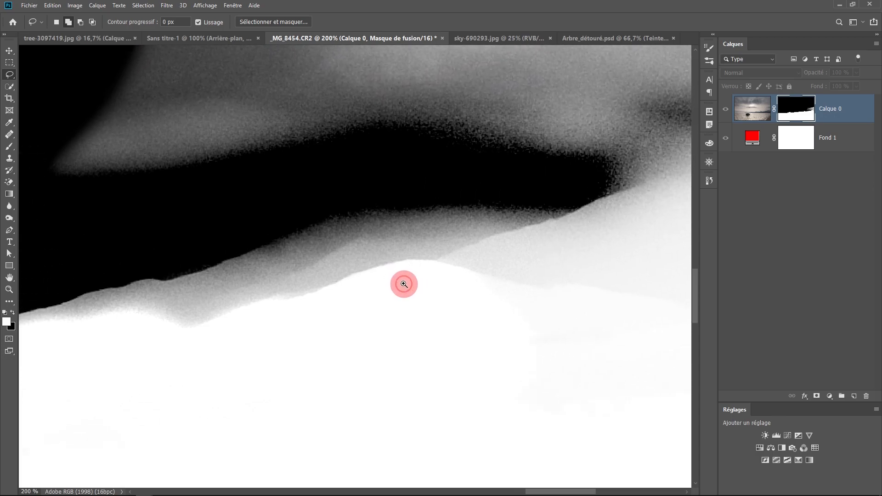
{"action": "left_click", "coordinate": [403, 283], "text": "ctrl"}
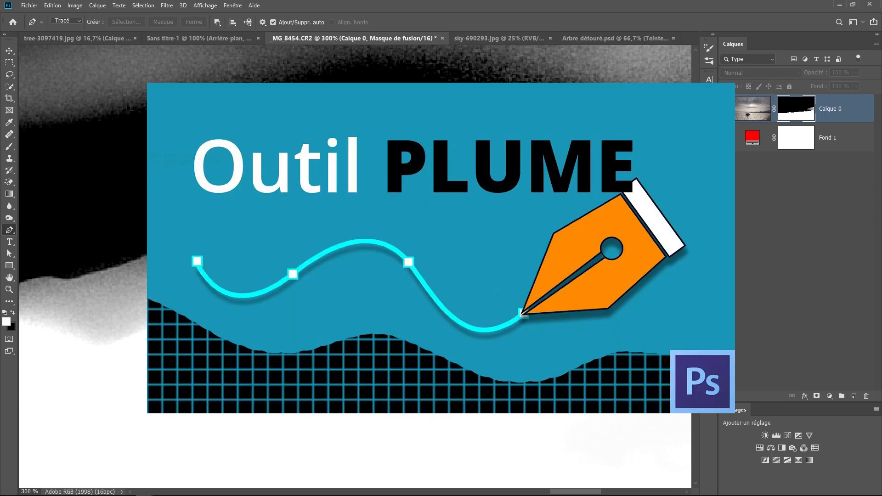
{"action": "left_click", "coordinate": [402, 189]}
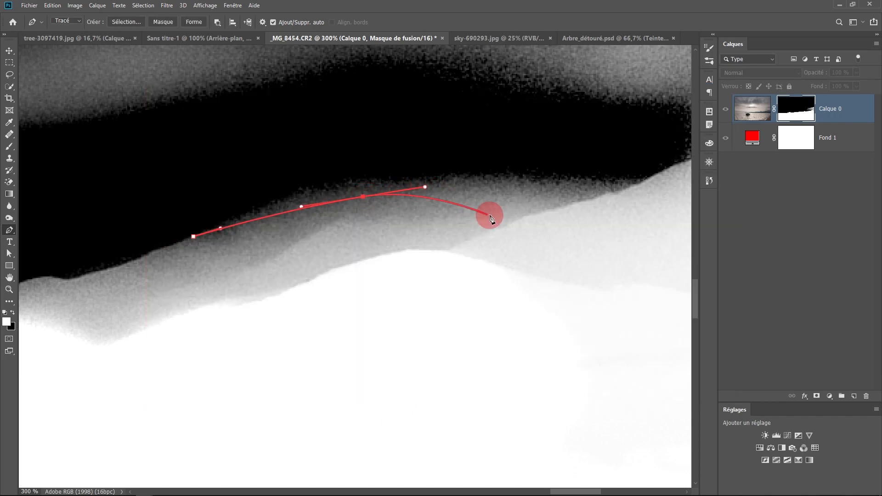
{"action": "left_click_drag", "start_coordinate": [572, 205], "coordinate": [596, 198]}
{"action": "left_click", "coordinate": [637, 182]}
{"action": "left_click_drag", "start_coordinate": [620, 158], "coordinate": [228, 171]}
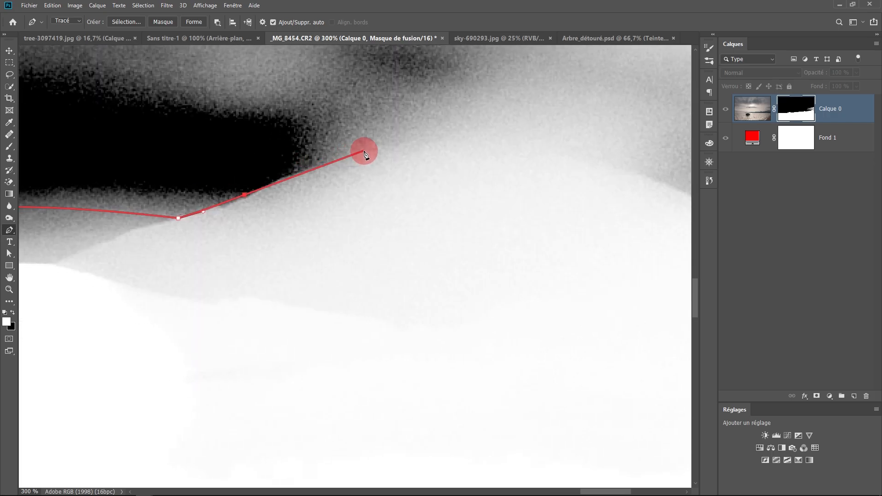
{"action": "left_click_drag", "start_coordinate": [412, 140], "coordinate": [414, 140]}
{"action": "left_click_drag", "start_coordinate": [557, 155], "coordinate": [417, 193]}
{"action": "left_click_drag", "start_coordinate": [436, 191], "coordinate": [491, 209]}
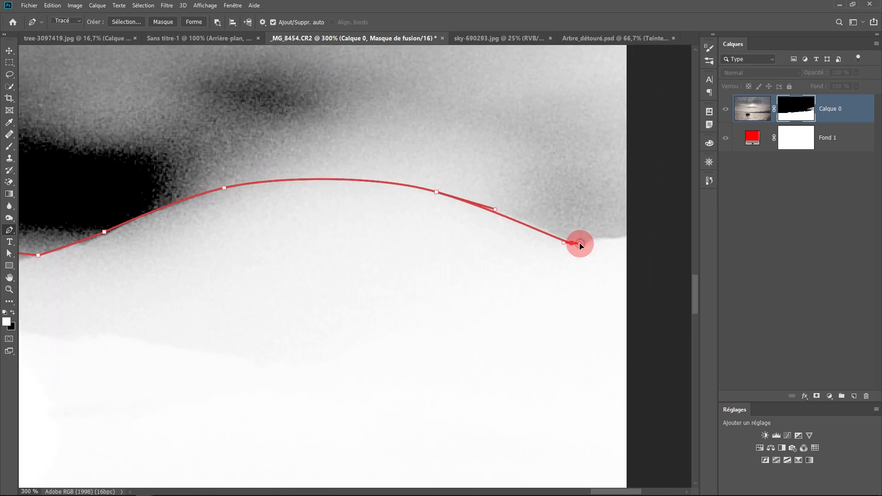
Extend the pen path beyond the image edge and close it around the remaining gray sky.
{"action": "left_click", "coordinate": [634, 226], "text": "alt"}
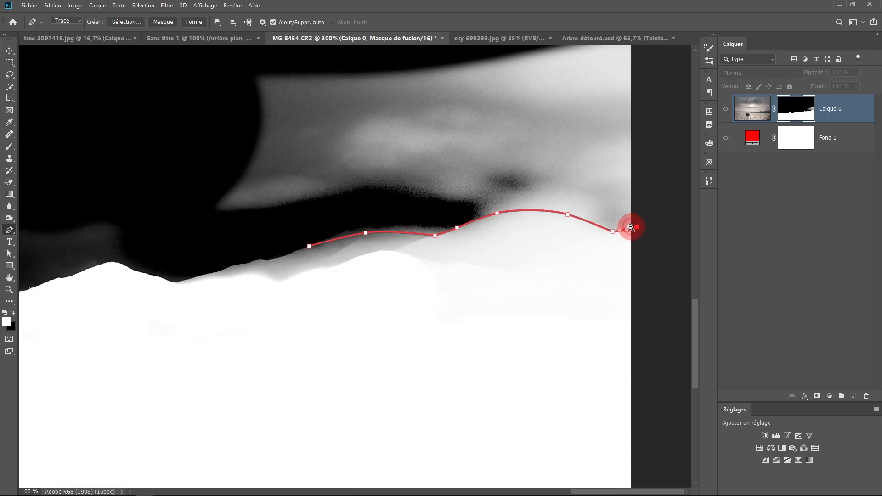
{"action": "left_click", "coordinate": [629, 226], "text": "alt"}
{"action": "left_click_drag", "start_coordinate": [592, 60], "coordinate": [568, 163]}
{"action": "left_click", "coordinate": [524, 93]}
{"action": "left_click", "coordinate": [411, 83]}
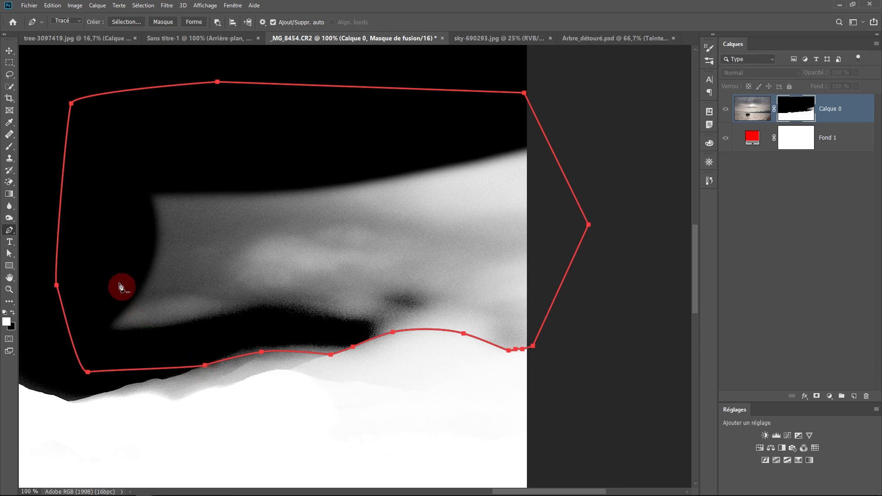
Convert the closed pen path into a new smoothed selection with a feather radius of 0 pixels.
{"action": "right_click", "coordinate": [58, 240]}
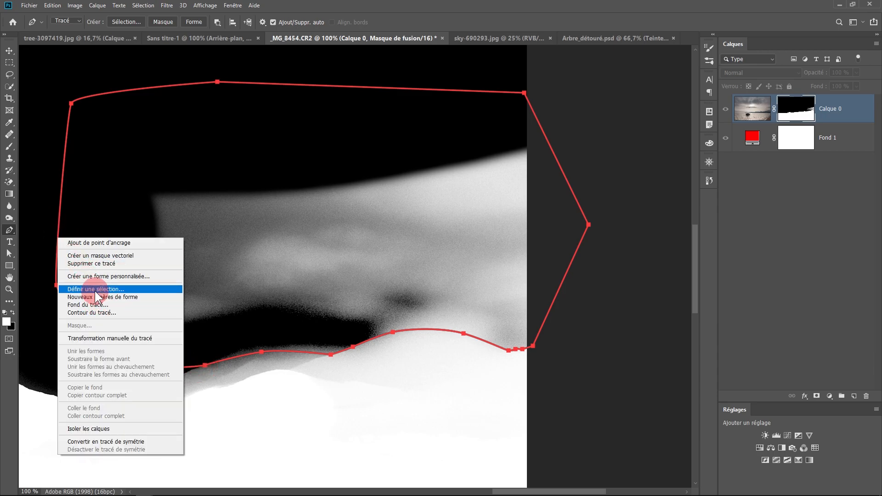
{"action": "left_click", "coordinate": [89, 289]}
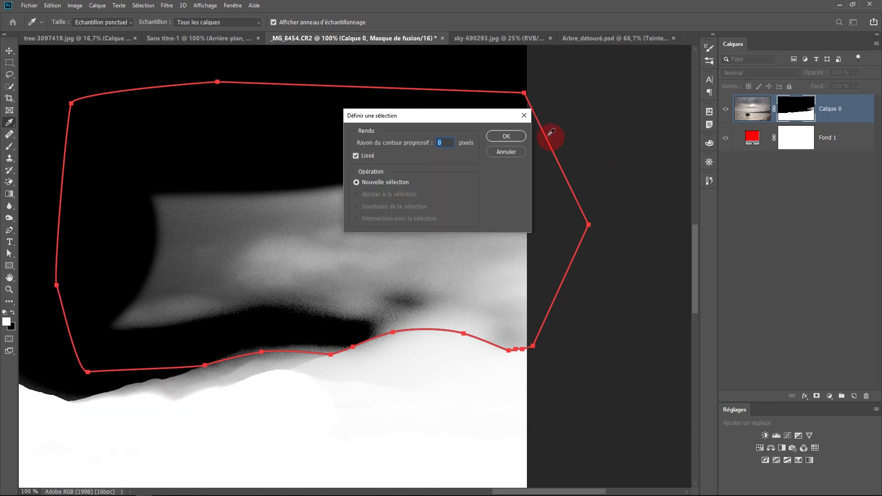
{"action": "left_click", "coordinate": [506, 137]}
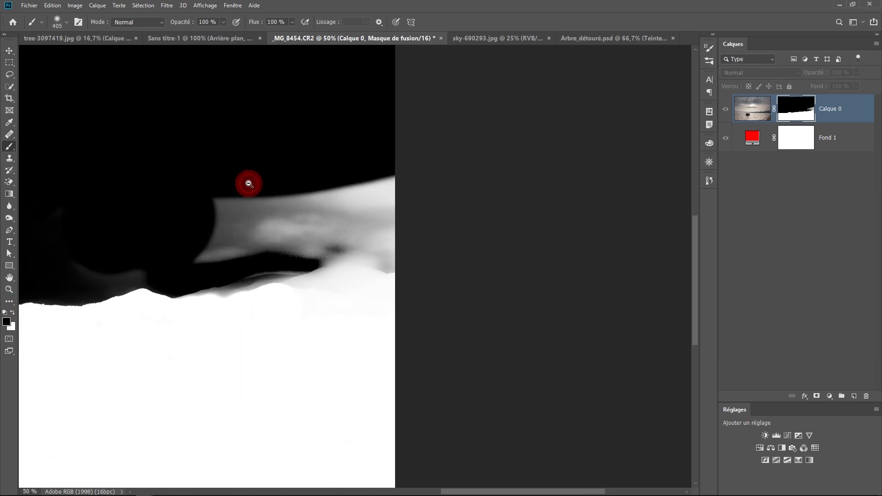
Invert the selection so it encloses the remaining gray sky, and paint that area of the mask black down to the far-right hill crest.
{"action": "left_click", "coordinate": [247, 183], "text": "ctrl+alt"}
{"action": "left_click", "coordinate": [359, 292], "text": "ctrl"}
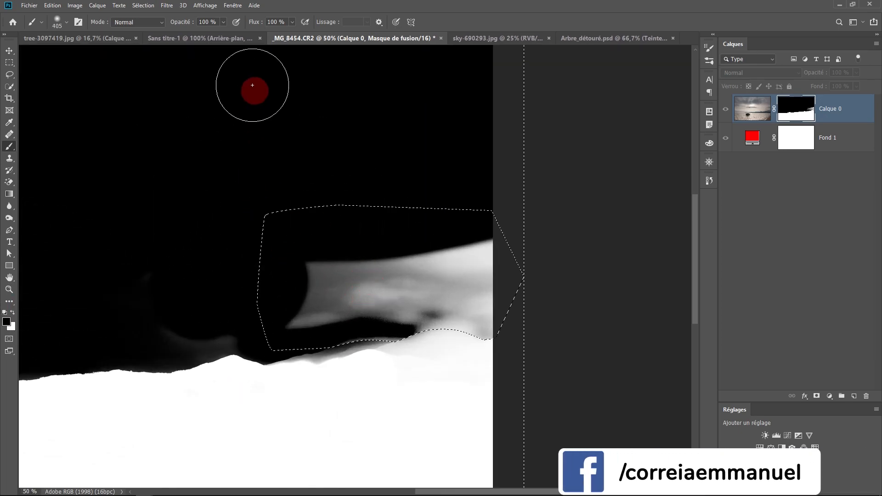
{"action": "left_click", "coordinate": [144, 5]}
{"action": "left_click", "coordinate": [149, 42]}
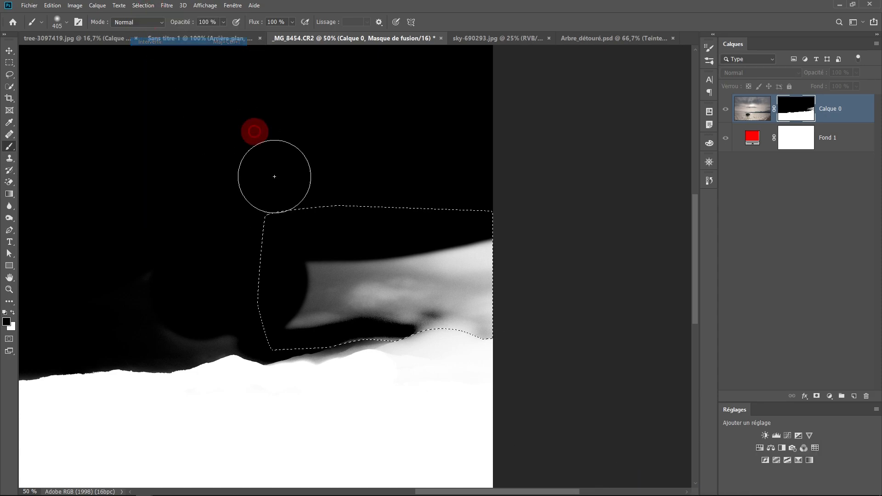
{"action": "mouse_move", "coordinate": [309, 269]}
{"action": "left_mouse_down"}
{"action": "mouse_move", "coordinate": [390, 295]}
{"action": "mouse_move", "coordinate": [603, 278]}
{"action": "left_mouse_up"}
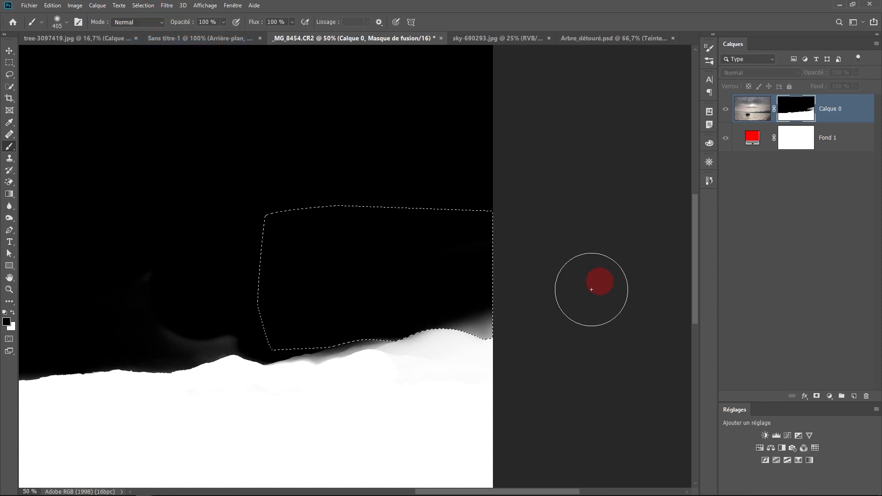
{"action": "left_click", "coordinate": [370, 234], "text": "ctrl"}
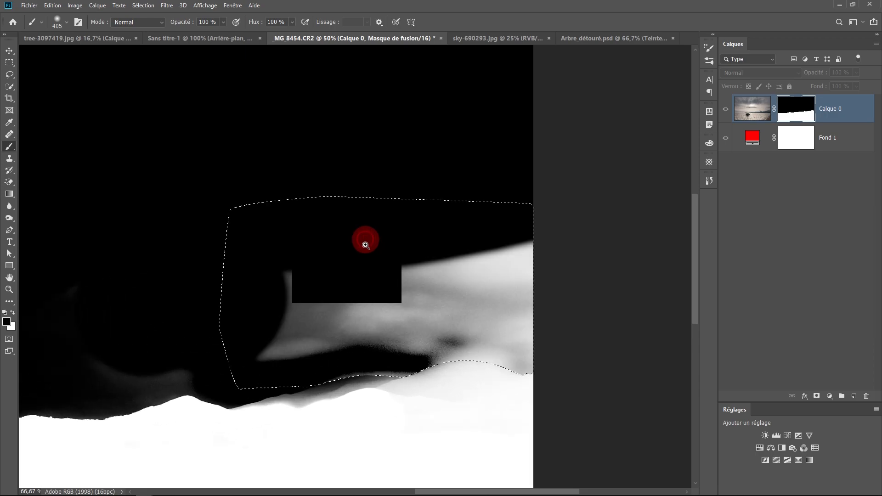
{"action": "left_click_drag", "start_coordinate": [364, 237], "coordinate": [330, 178]}
{"action": "left_click", "coordinate": [347, 187], "text": "ctrl"}
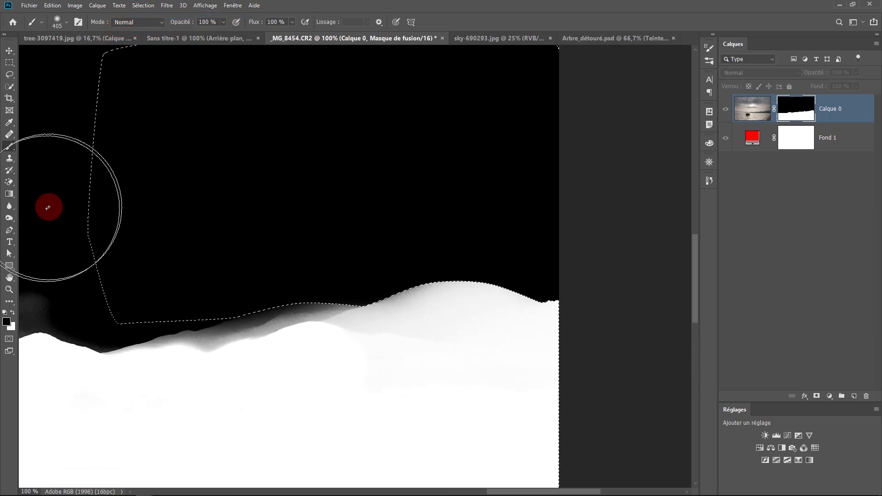
Whiten the gray patches inside the far-right hills on the mask with the white brush and Densité -.
{"action": "key", "text": "x"}
{"action": "mouse_move", "coordinate": [343, 420]}
{"action": "left_mouse_down"}
{"action": "mouse_move", "coordinate": [413, 345]}
{"action": "mouse_move", "coordinate": [528, 360]}
{"action": "mouse_move", "coordinate": [356, 408]}
{"action": "left_mouse_up"}
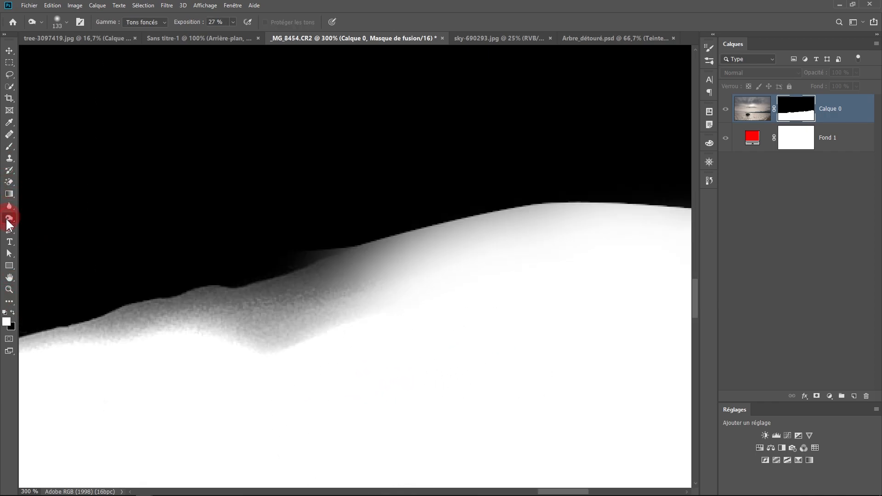
{"action": "left_click", "coordinate": [45, 228]}
{"action": "left_click", "coordinate": [10, 218]}
{"action": "left_click", "coordinate": [29, 217]}
{"action": "mouse_move", "coordinate": [179, 335]}
{"action": "left_mouse_down"}
{"action": "mouse_move", "coordinate": [368, 270]}
{"action": "mouse_move", "coordinate": [208, 334]}
{"action": "mouse_move", "coordinate": [337, 307]}
{"action": "mouse_move", "coordinate": [292, 284]}
{"action": "mouse_move", "coordinate": [205, 287]}
{"action": "mouse_move", "coordinate": [68, 322]}
{"action": "mouse_move", "coordinate": [54, 309]}
{"action": "left_mouse_up"}
Leave the mask view and examine the cutout edges of the hills and boat against the red fill.
{"action": "left_click", "coordinate": [318, 248], "text": "alt"}
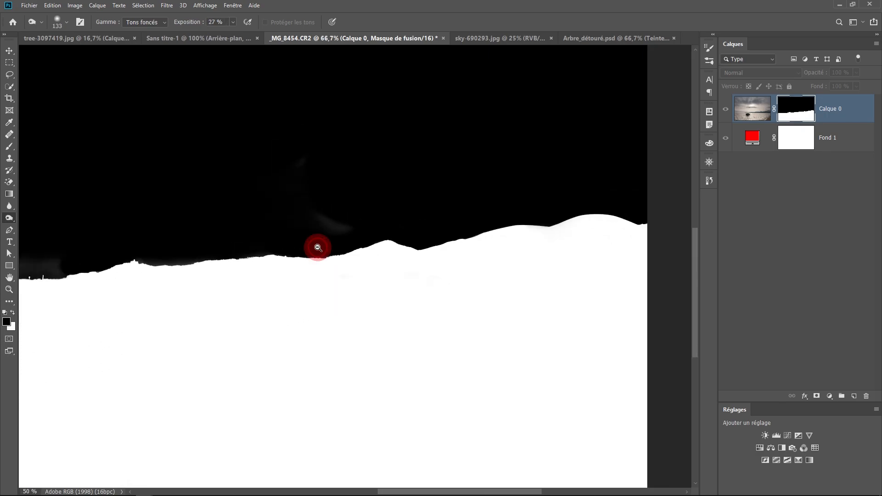
{"action": "left_click", "coordinate": [317, 248], "text": "alt"}
{"action": "left_click", "coordinate": [318, 248], "text": "alt"}
{"action": "left_click_drag", "start_coordinate": [315, 246], "coordinate": [404, 231]}
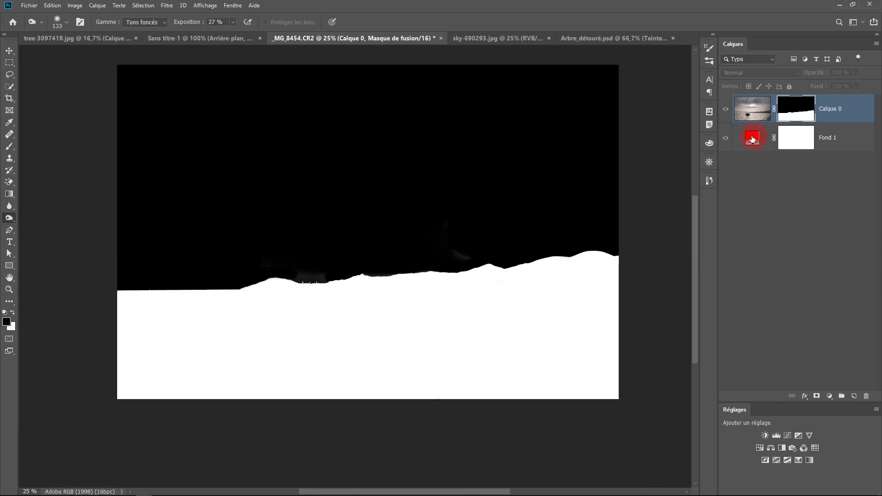
{"action": "left_click", "coordinate": [786, 117], "text": "alt"}
{"action": "left_click_drag", "start_coordinate": [577, 234], "coordinate": [525, 233]}
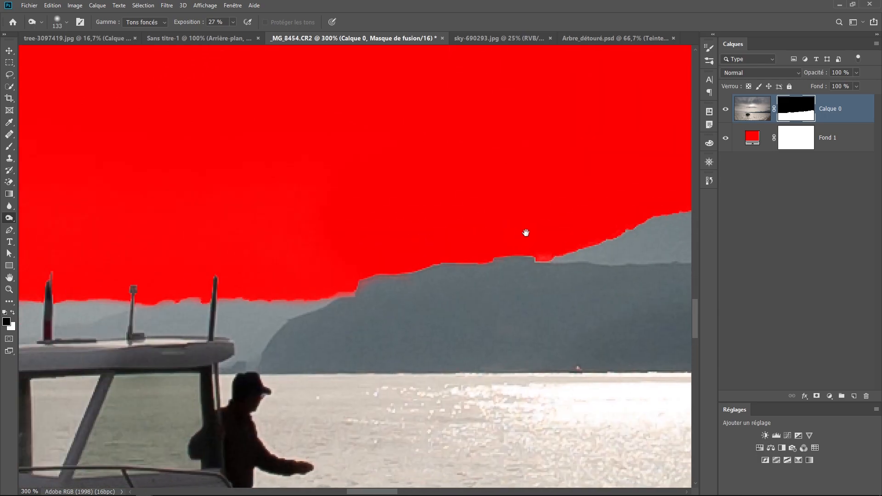
{"action": "left_click_drag", "start_coordinate": [323, 278], "coordinate": [543, 263]}
{"action": "left_click_drag", "start_coordinate": [270, 272], "coordinate": [367, 295]}
{"action": "left_click", "coordinate": [345, 305], "text": "alt"}
{"action": "left_click", "coordinate": [341, 307], "text": "alt"}
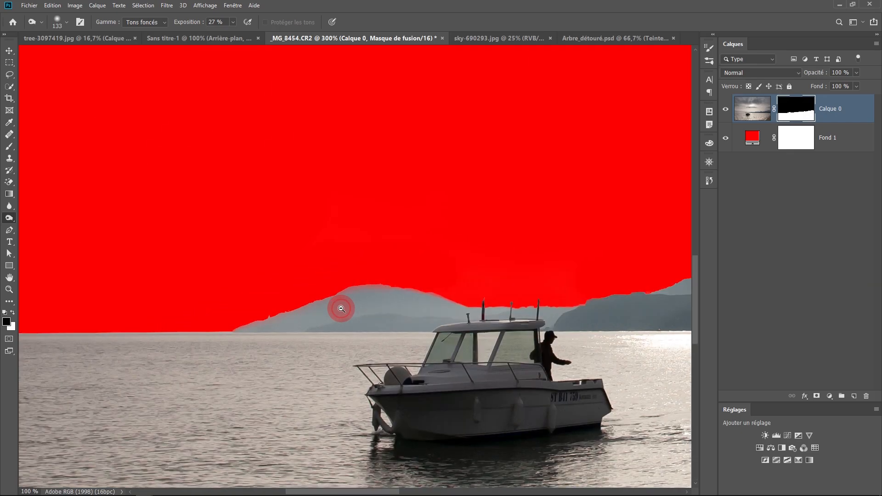
{"action": "left_click", "coordinate": [340, 307], "text": "alt"}
{"action": "left_click", "coordinate": [360, 302], "text": "ctrl"}
{"action": "left_click", "coordinate": [360, 302], "text": "ctrl"}
{"action": "left_click", "coordinate": [362, 302], "text": "ctrl"}
{"action": "left_click", "coordinate": [363, 302], "text": "ctrl"}
{"action": "left_click", "coordinate": [364, 301], "text": "ctrl"}
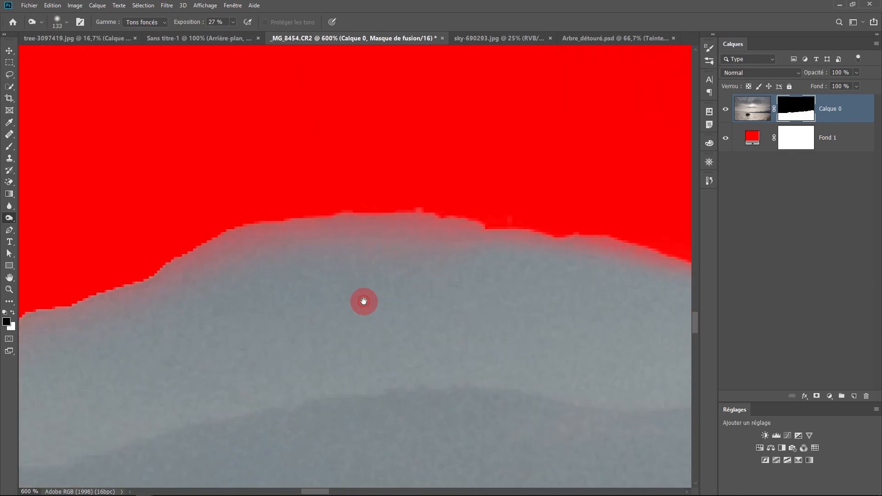
Display the layer mask and dodge the gray crest of the hill behind the boat with Densité - on Tons clairs at 15 % exposure.
{"action": "left_click", "coordinate": [794, 118], "text": "alt"}
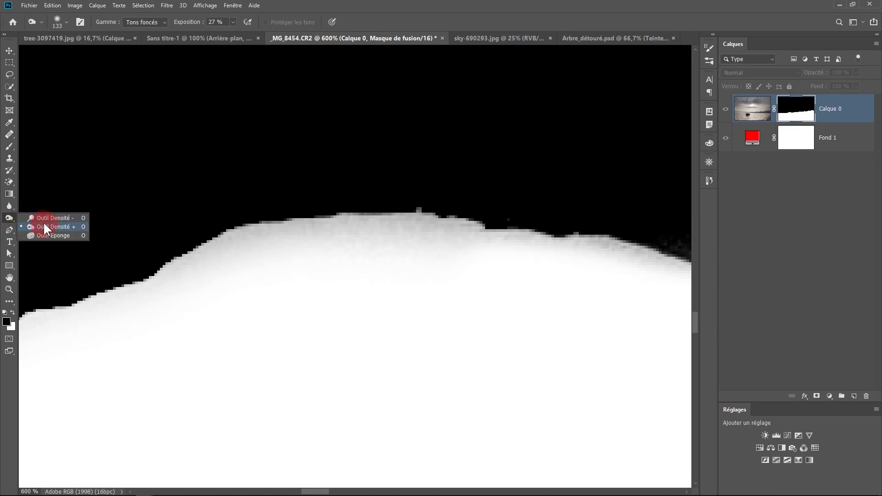
{"action": "left_click", "coordinate": [37, 217]}
{"action": "left_click_drag", "start_coordinate": [181, 146], "coordinate": [238, 160]}
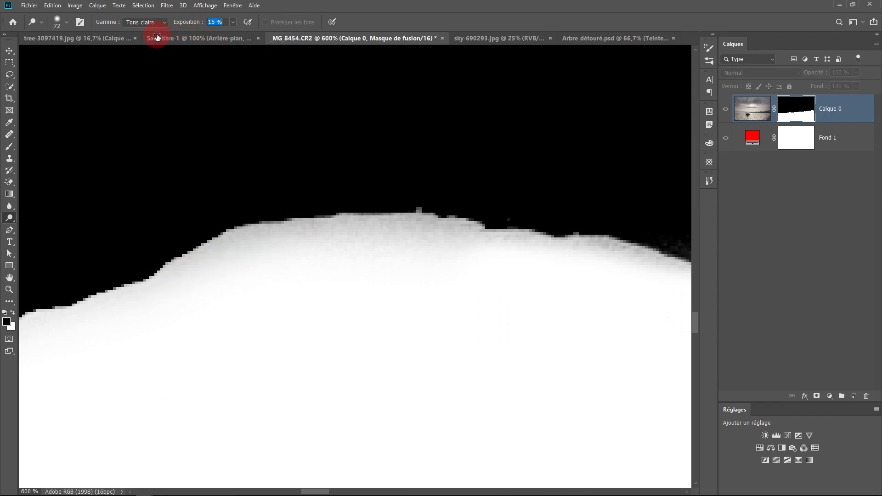
{"action": "mouse_move", "coordinate": [183, 256]}
{"action": "left_mouse_down"}
{"action": "mouse_move", "coordinate": [566, 250]}
{"action": "mouse_move", "coordinate": [291, 199]}
{"action": "mouse_move", "coordinate": [128, 222]}
{"action": "mouse_move", "coordinate": [555, 197]}
{"action": "mouse_move", "coordinate": [345, 179]}
{"action": "mouse_move", "coordinate": [221, 179]}
{"action": "mouse_move", "coordinate": [534, 212]}
{"action": "mouse_move", "coordinate": [688, 276]}
{"action": "mouse_move", "coordinate": [323, 194]}
{"action": "mouse_move", "coordinate": [374, 197]}
{"action": "mouse_move", "coordinate": [227, 128]}
{"action": "mouse_move", "coordinate": [390, 191]}
{"action": "mouse_move", "coordinate": [406, 248]}
{"action": "left_mouse_up"}
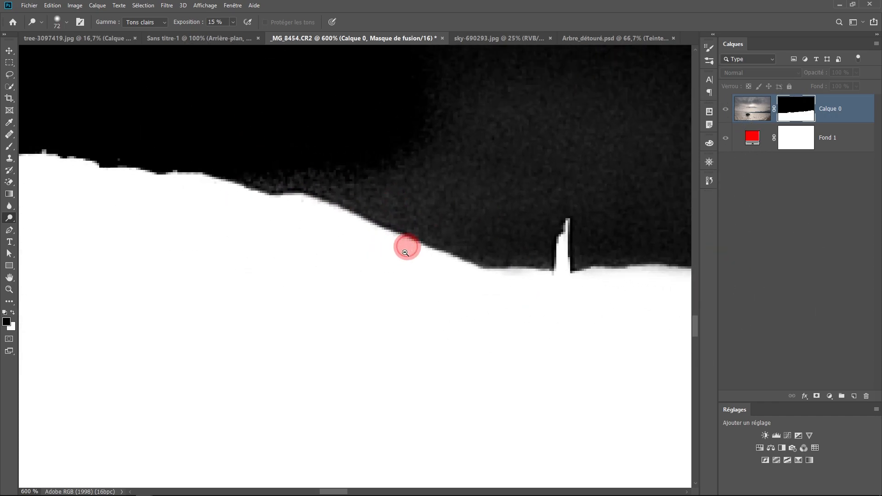
Burn the dark-gray haze in the sky above that hill's right slope with Densité + on Tons foncés at 27 % exposure.
{"action": "left_click", "coordinate": [407, 248], "text": "alt"}
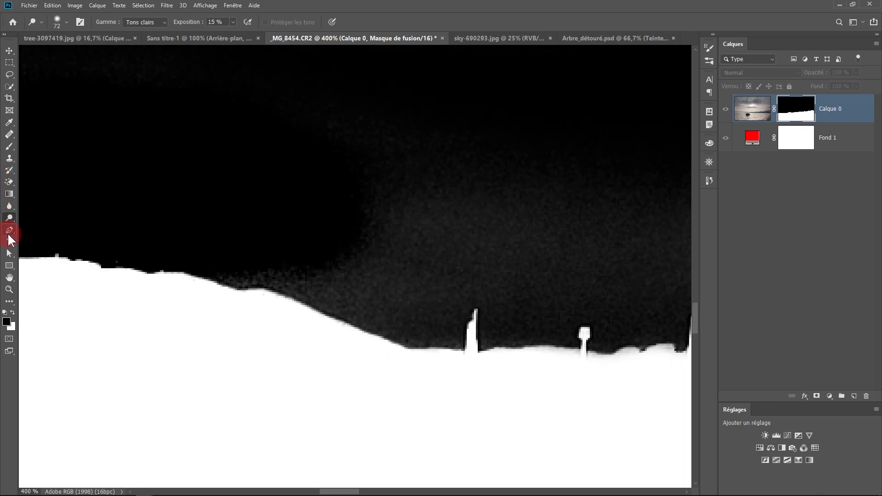
{"action": "left_click", "coordinate": [40, 227]}
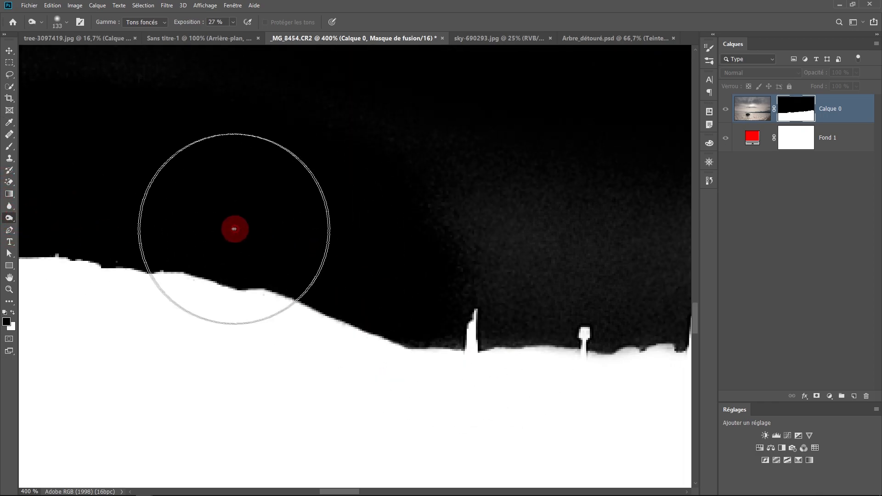
{"action": "left_click", "coordinate": [220, 238], "text": "alt"}
{"action": "mouse_move", "coordinate": [225, 251]}
{"action": "left_mouse_down"}
{"action": "mouse_move", "coordinate": [394, 256]}
{"action": "mouse_move", "coordinate": [271, 242]}
{"action": "left_mouse_up"}
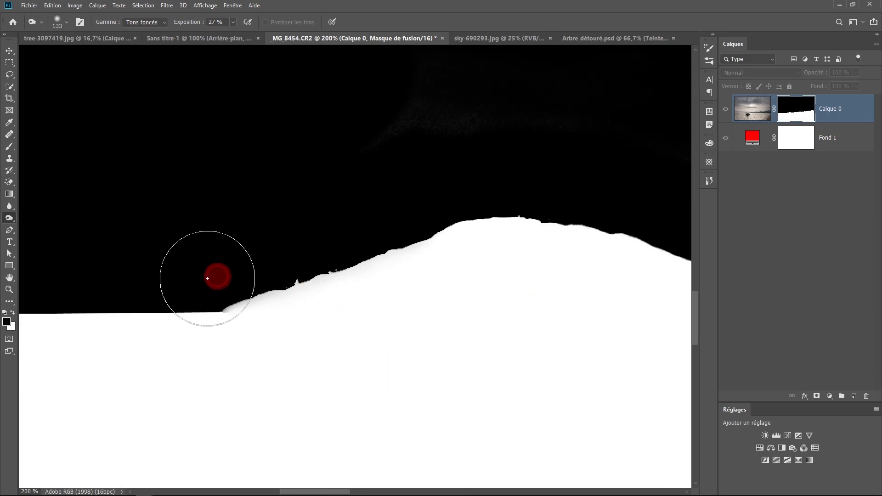
Dodge the grayish left slope of the same hill to white with Densité - on Tons clairs at 15 % exposure.
{"action": "left_click", "coordinate": [9, 218]}
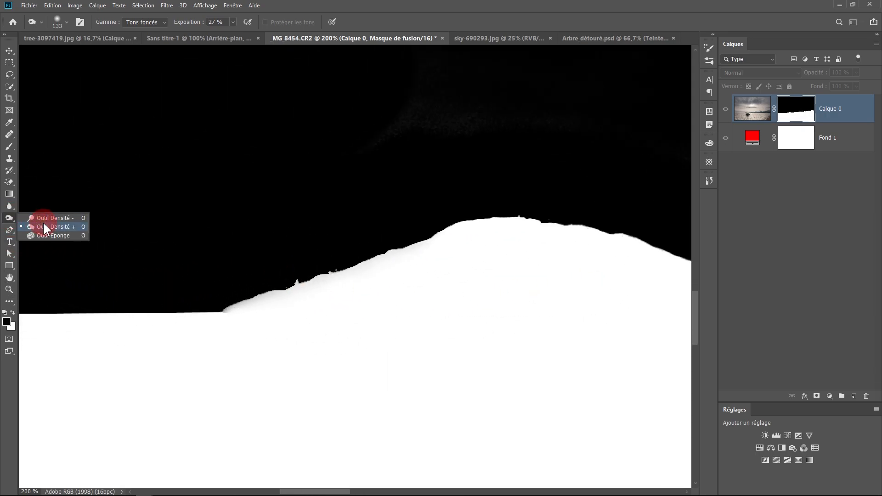
{"action": "left_click", "coordinate": [50, 227]}
{"action": "right_click", "coordinate": [12, 217]}
{"action": "left_click", "coordinate": [31, 218]}
{"action": "mouse_move", "coordinate": [213, 299]}
{"action": "left_mouse_down"}
{"action": "mouse_move", "coordinate": [298, 273]}
{"action": "mouse_move", "coordinate": [168, 308]}
{"action": "mouse_move", "coordinate": [274, 313]}
{"action": "mouse_move", "coordinate": [306, 272]}
{"action": "mouse_move", "coordinate": [216, 293]}
{"action": "mouse_move", "coordinate": [334, 284]}
{"action": "mouse_move", "coordinate": [241, 303]}
{"action": "mouse_move", "coordinate": [176, 343]}
{"action": "mouse_move", "coordinate": [373, 284]}
{"action": "mouse_move", "coordinate": [383, 267]}
{"action": "mouse_move", "coordinate": [520, 289]}
{"action": "left_mouse_up"}
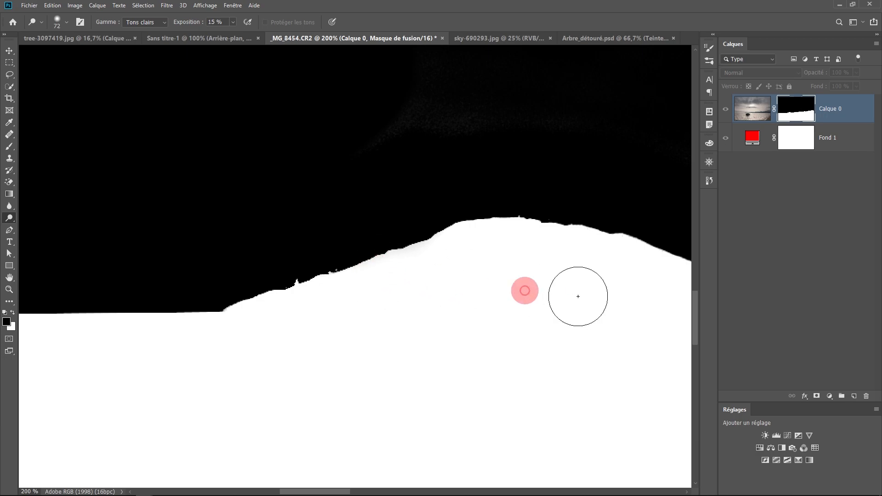
Return to the composite and examine the whole cutout over the red fill, from the boat to the far-right hills.
{"action": "scroll", "coordinate": [616, 300], "scroll_direction": "down", "scroll_amount": 3}
{"action": "left_click_drag", "start_coordinate": [555, 320], "coordinate": [230, 339]}
{"action": "mouse_move", "coordinate": [414, 336]}
{"action": "left_mouse_down"}
{"action": "mouse_move", "coordinate": [390, 347]}
{"action": "mouse_move", "coordinate": [170, 323]}
{"action": "mouse_move", "coordinate": [303, 334]}
{"action": "left_mouse_up"}
{"action": "left_click_drag", "start_coordinate": [537, 242], "coordinate": [630, 302]}
{"action": "left_click", "coordinate": [801, 123]}
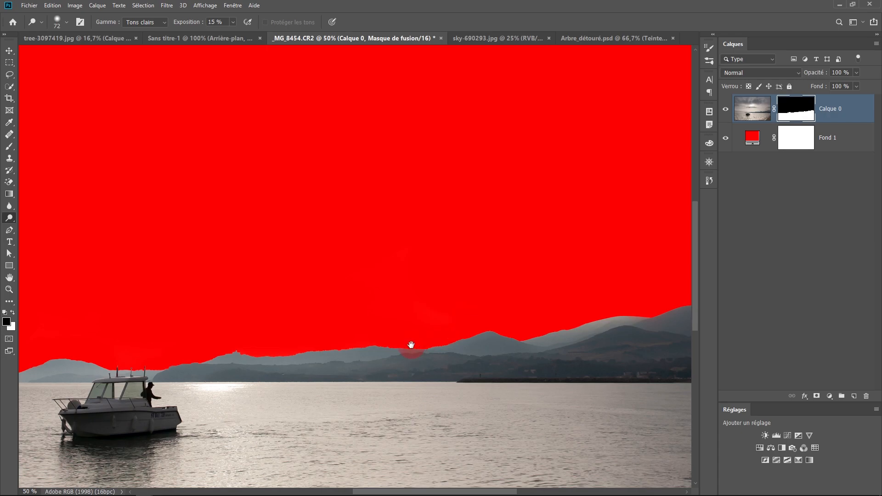
{"action": "left_click", "coordinate": [411, 345], "text": "alt"}
{"action": "left_click_drag", "start_coordinate": [386, 325], "coordinate": [465, 348]}
{"action": "left_click", "coordinate": [391, 264], "text": "alt"}
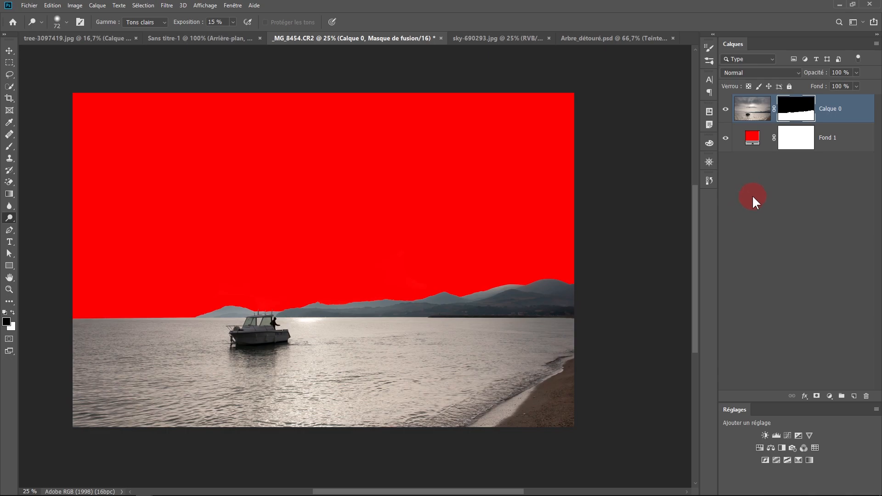
{"action": "left_click", "coordinate": [264, 282]}
{"action": "left_click", "coordinate": [407, 352]}
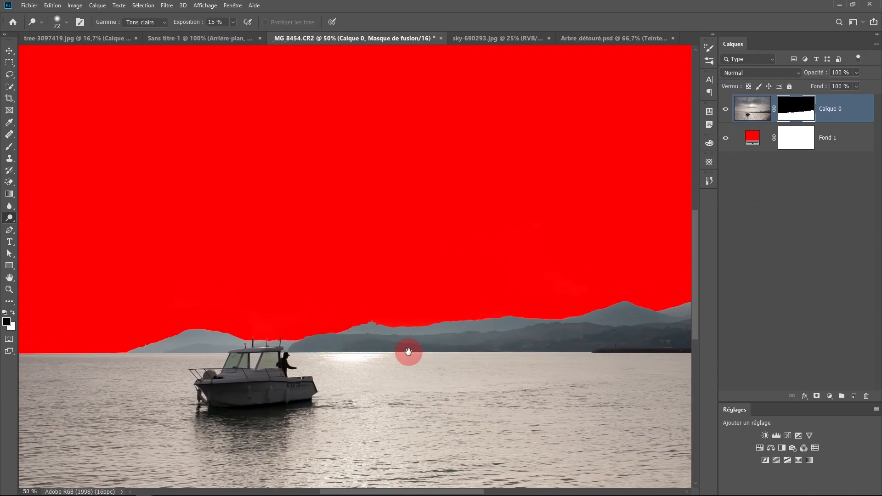
{"action": "left_click_drag", "start_coordinate": [407, 352], "coordinate": [271, 327]}
{"action": "left_click_drag", "start_coordinate": [516, 347], "coordinate": [401, 295]}
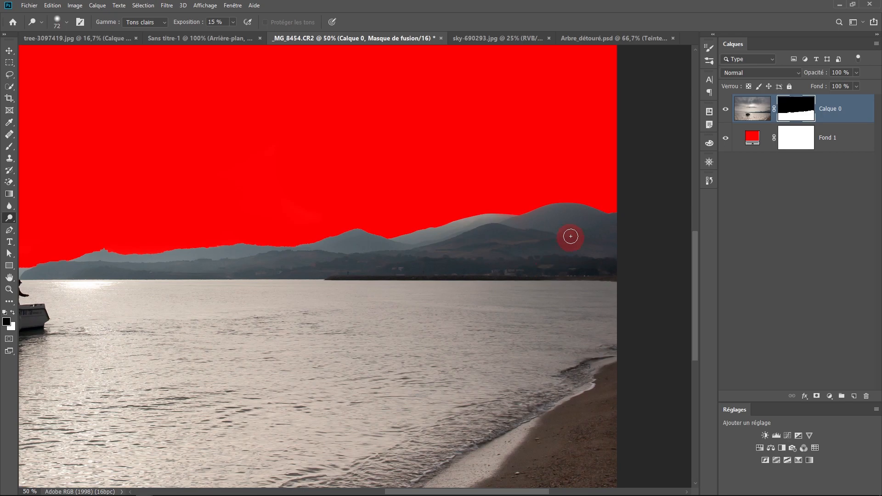
{"action": "left_click", "coordinate": [337, 280], "text": "alt"}
{"action": "left_click_drag", "start_coordinate": [331, 289], "coordinate": [467, 337]}
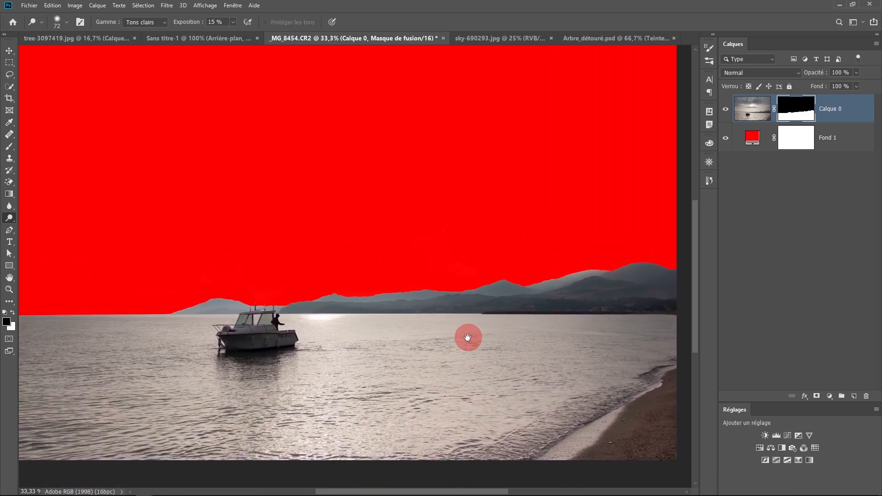
{"action": "left_click", "coordinate": [459, 341], "text": "alt"}
{"action": "left_click_drag", "start_coordinate": [305, 301], "coordinate": [400, 343]}
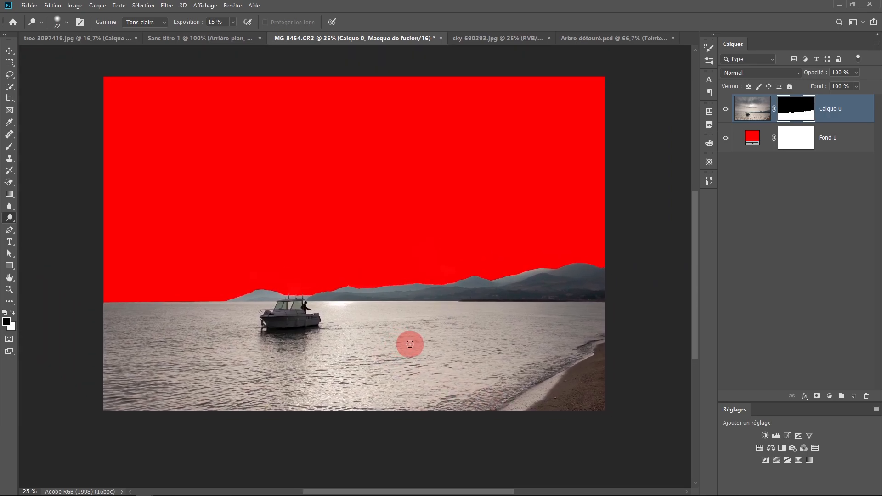